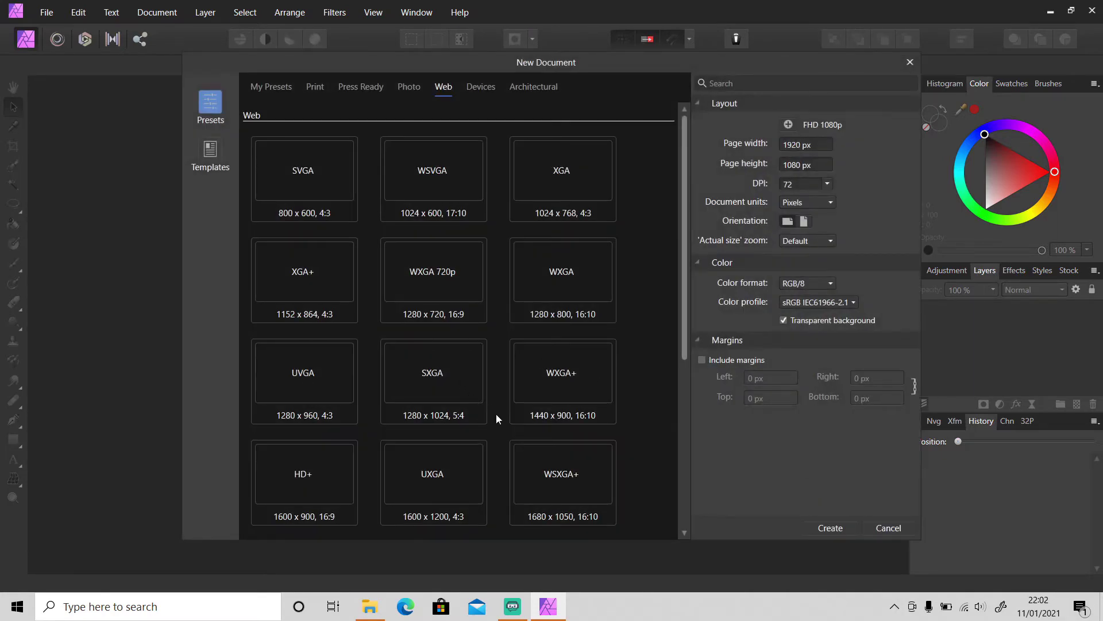
- Create a new document from the FHD 1080p web preset (1920 x 1080 px) and add an empty pixel layer
scroll(497, 416, down, 3)
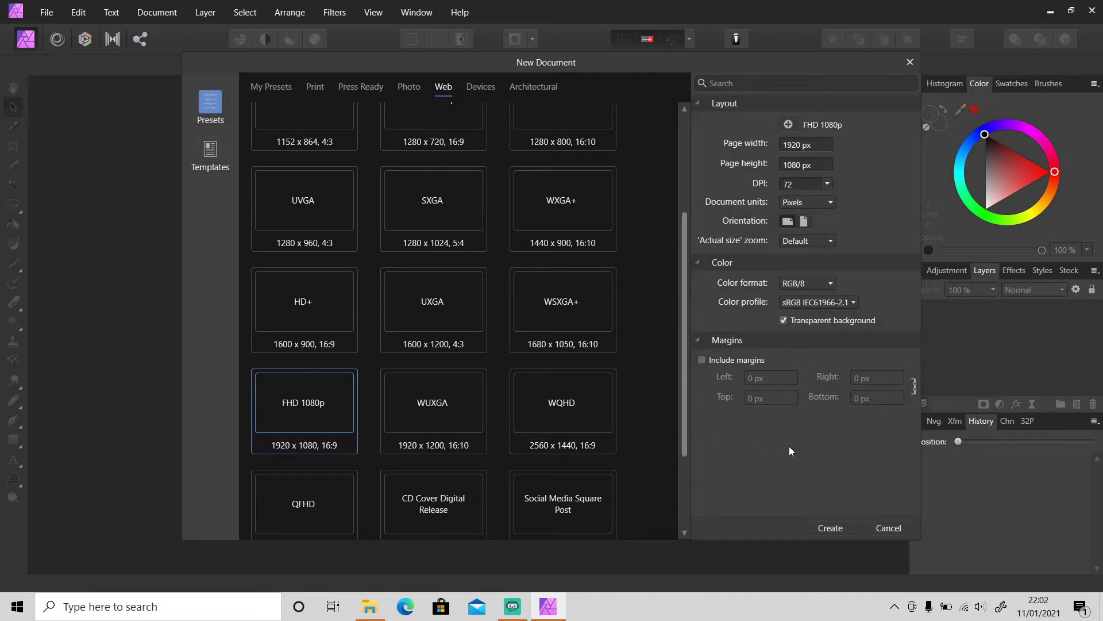
click(828, 527)
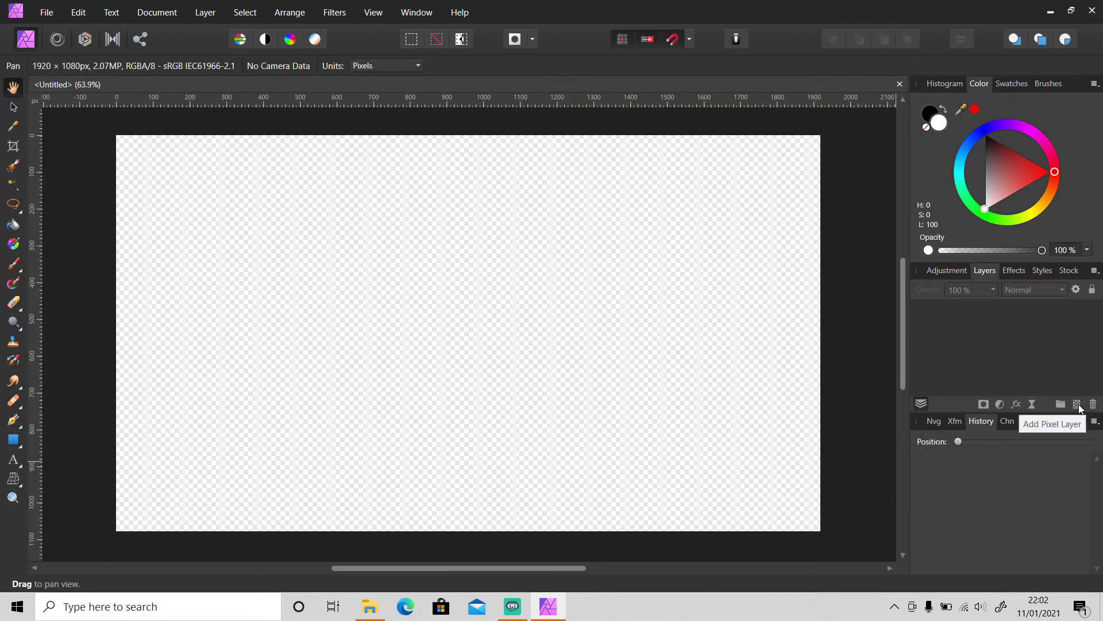
click(1078, 404)
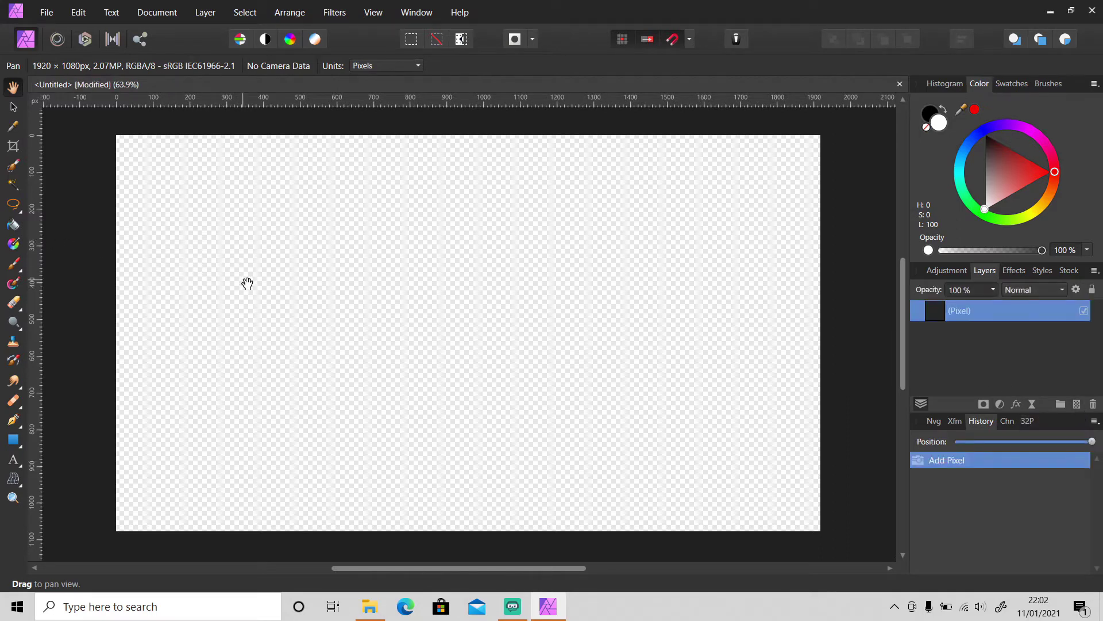
- Flood-fill the pixel layer with black to make a solid background
key(g)
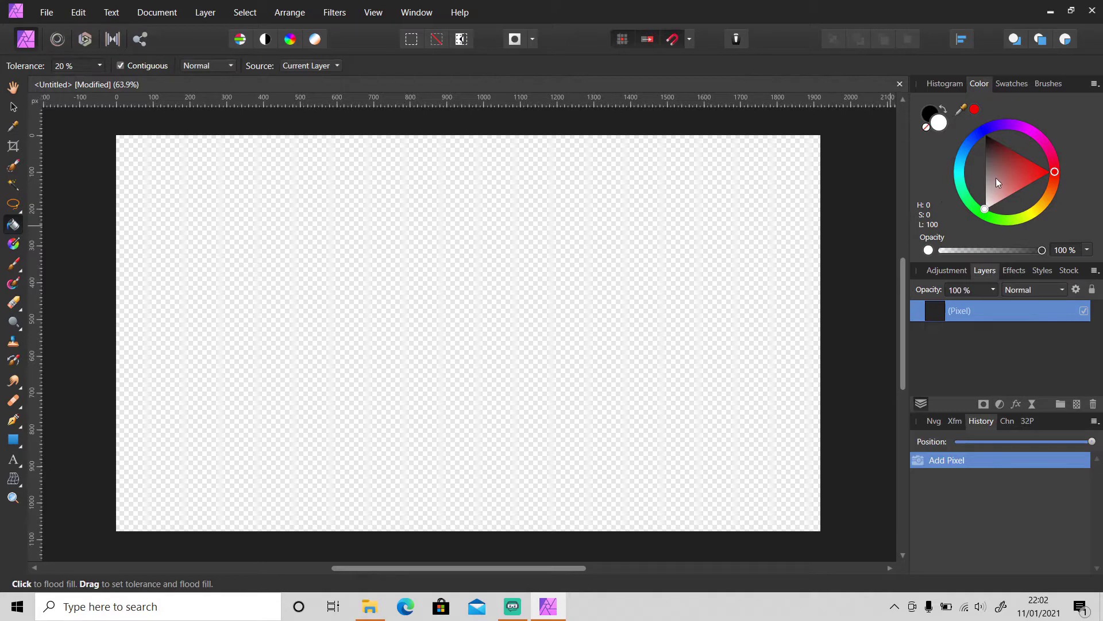
drag(996, 177, 985, 136)
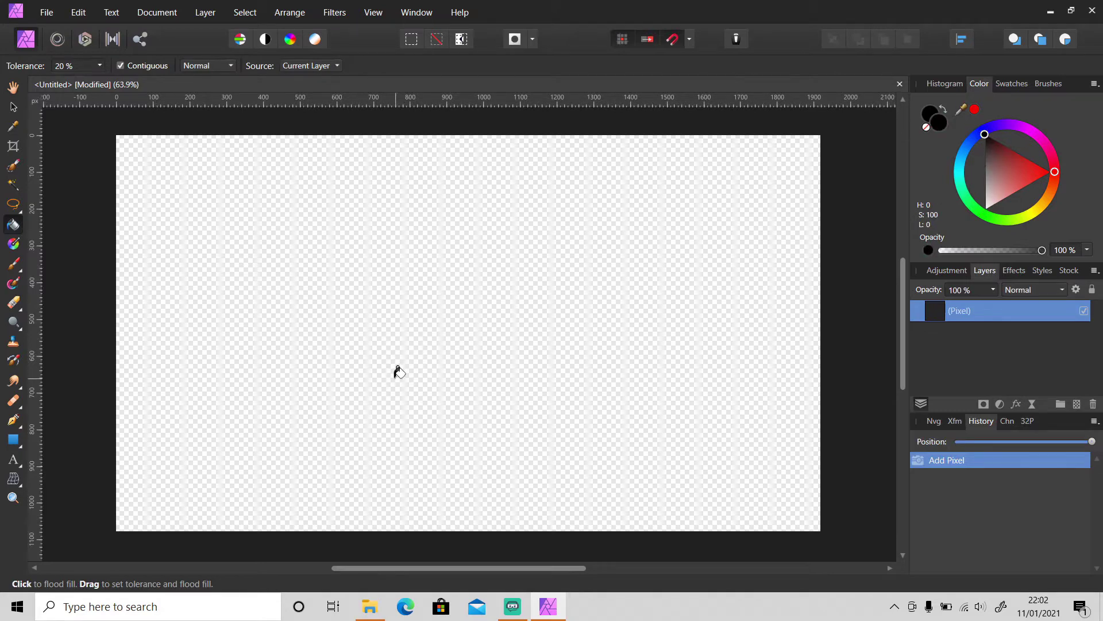
click(447, 351)
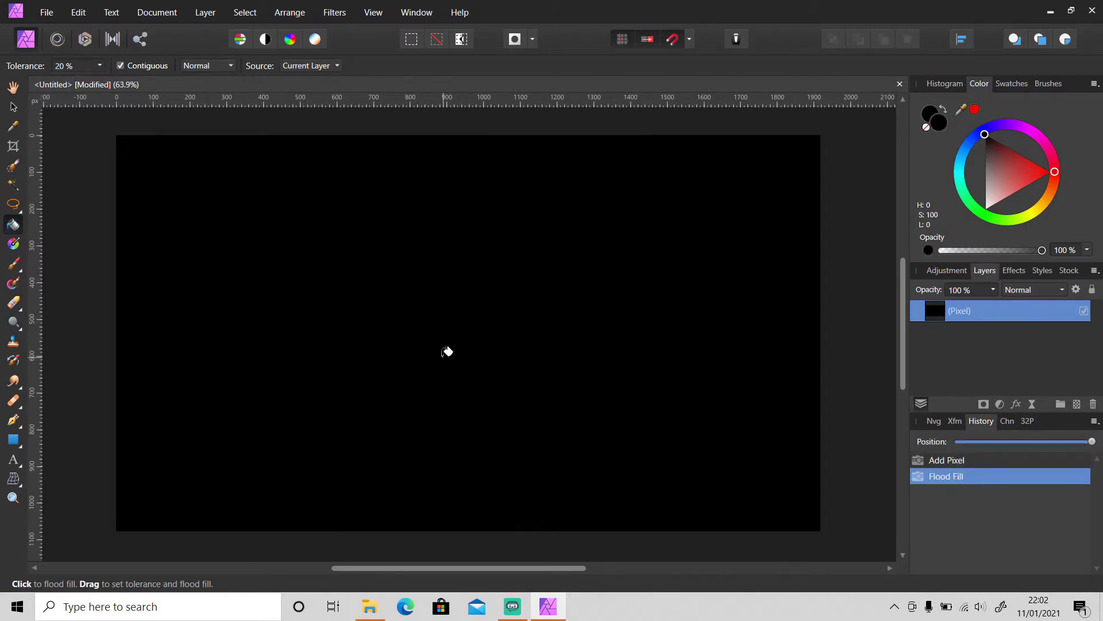
- Add the artistic text "welcome" near the middle of the black canvas
key(t)
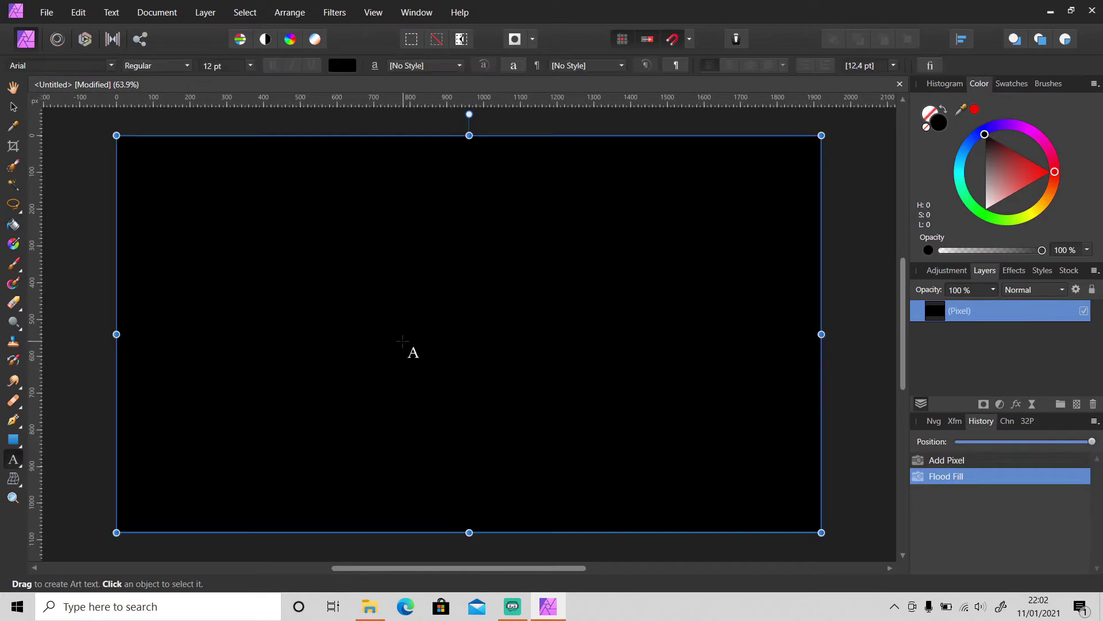
click(403, 340)
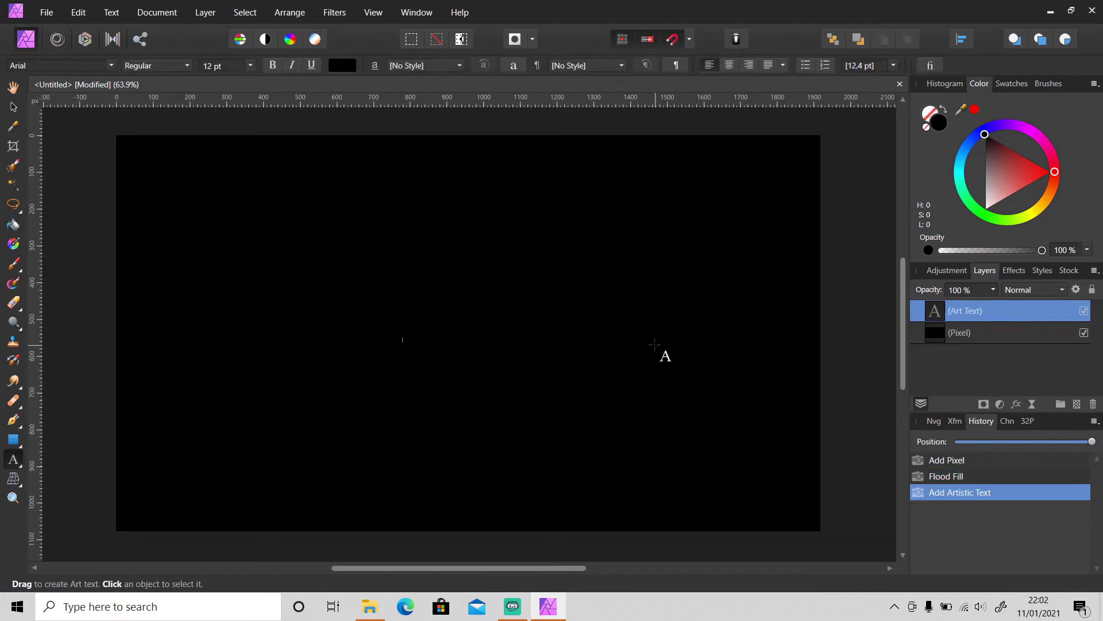
text(w)
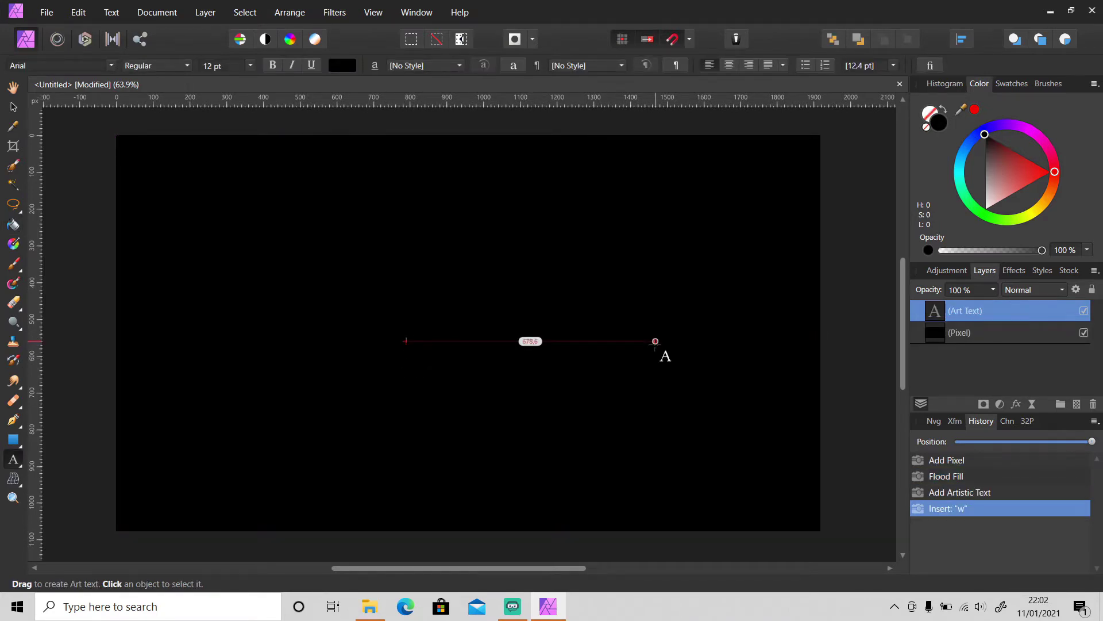
text(elcome)
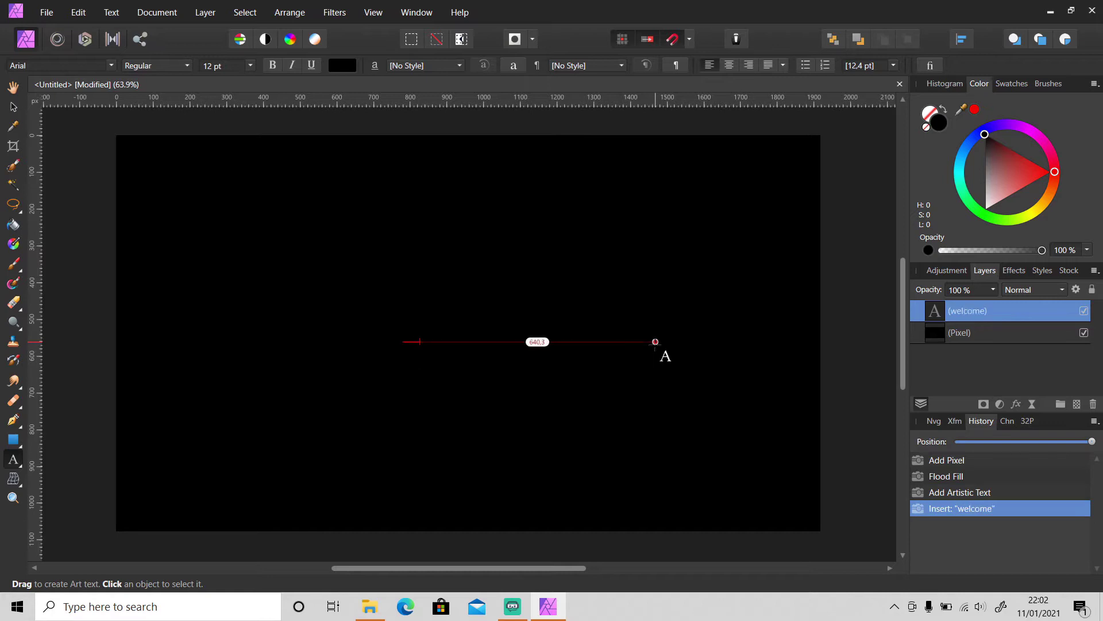
- Format the whole "welcome" text as white, 144 pt, Arial Bold
key(ctrl+a)
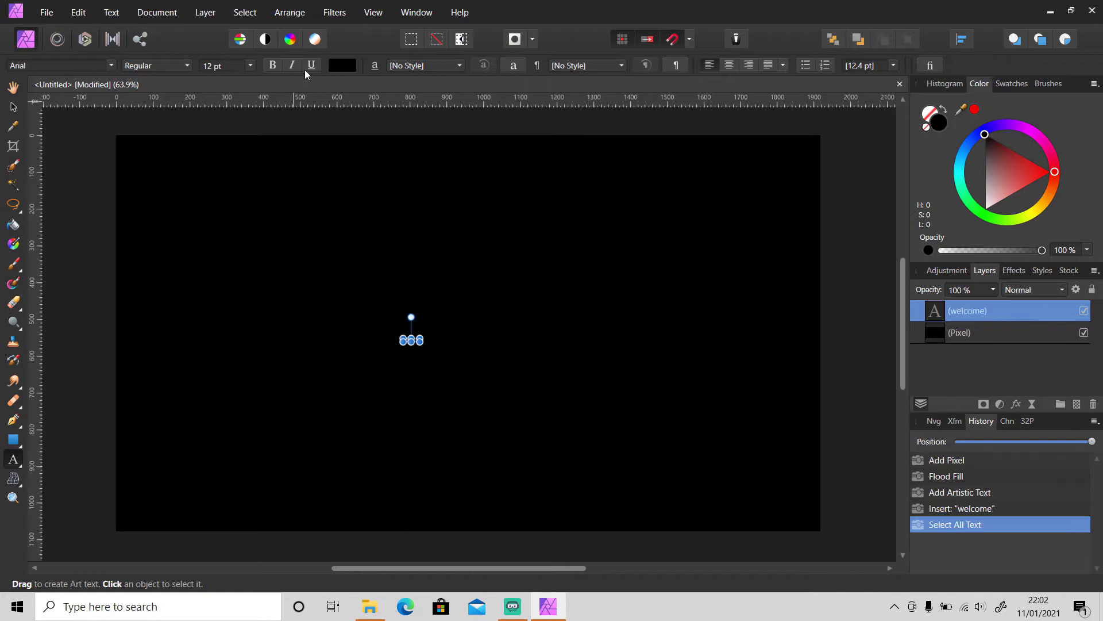
click(341, 65)
drag(347, 155, 254, 177)
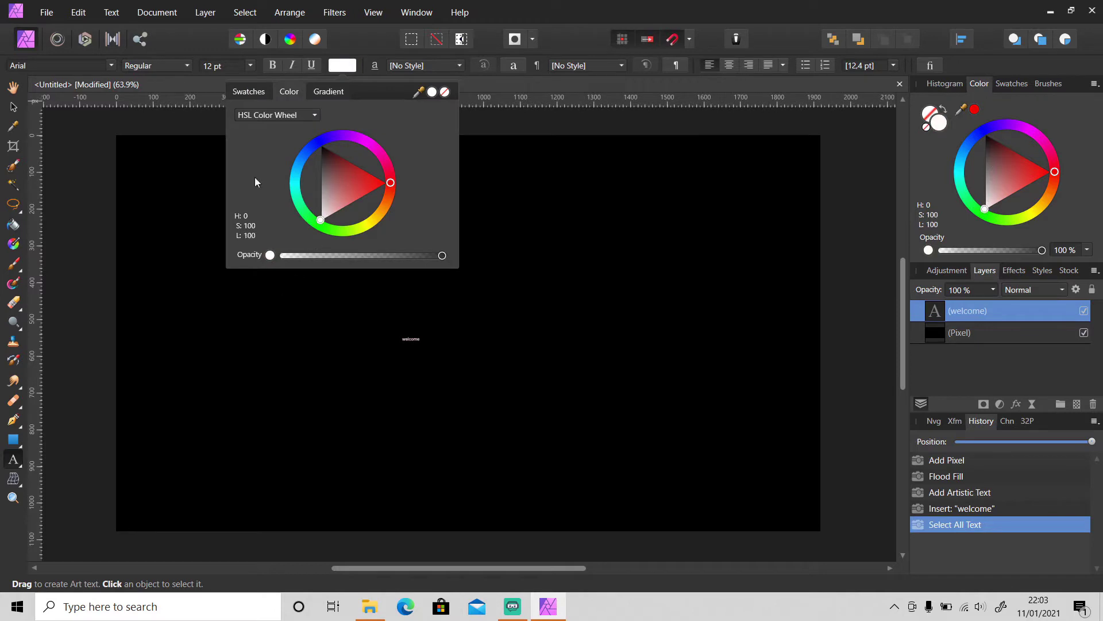
click(251, 67)
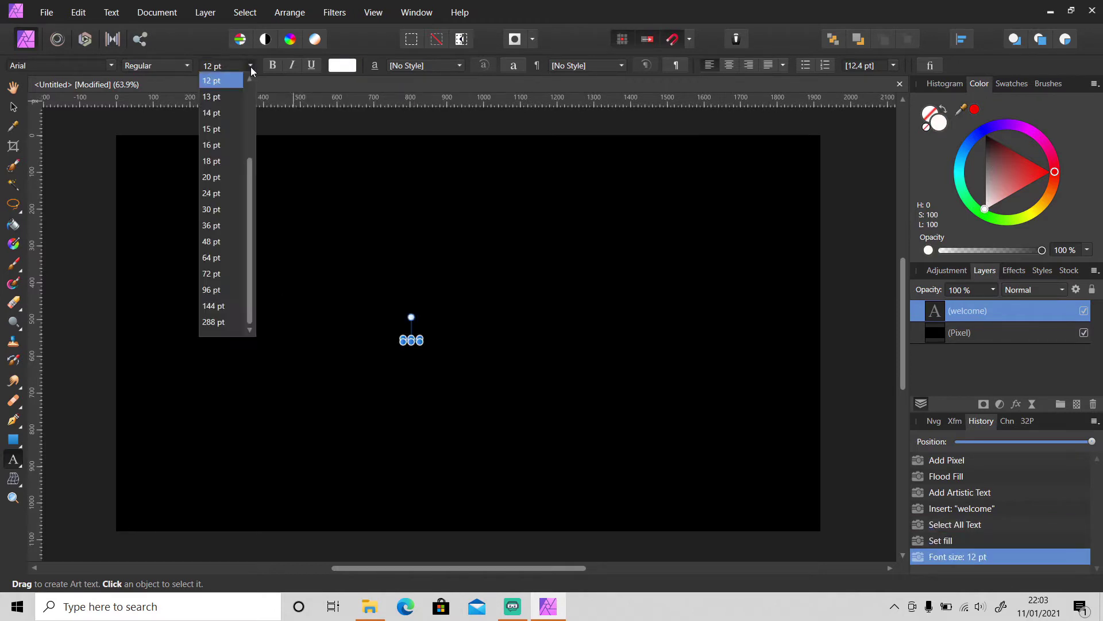
click(213, 306)
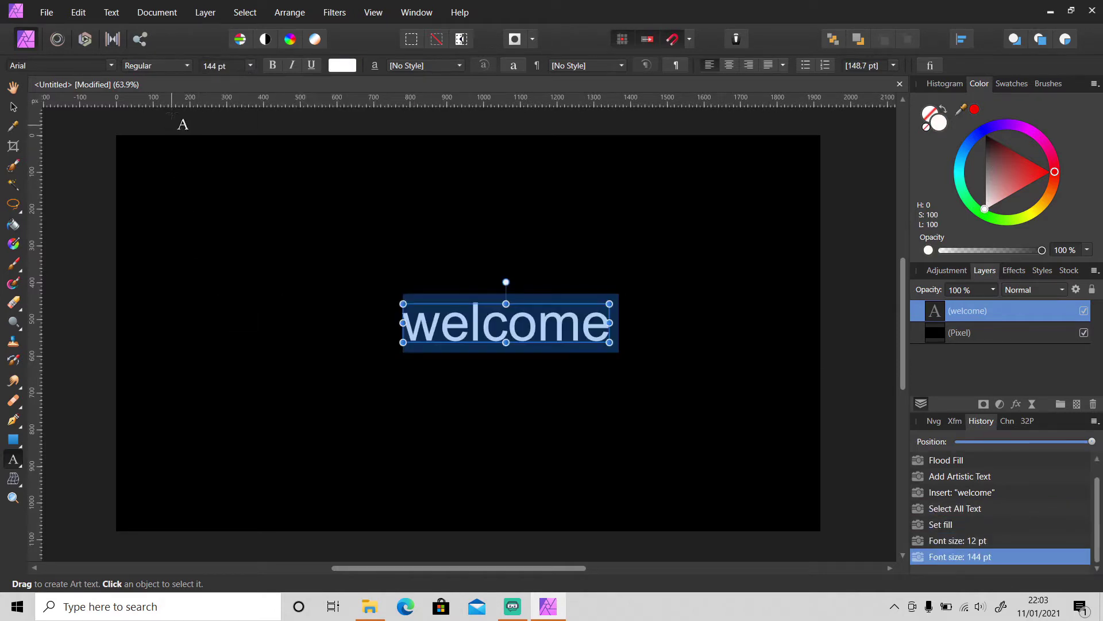
click(160, 67)
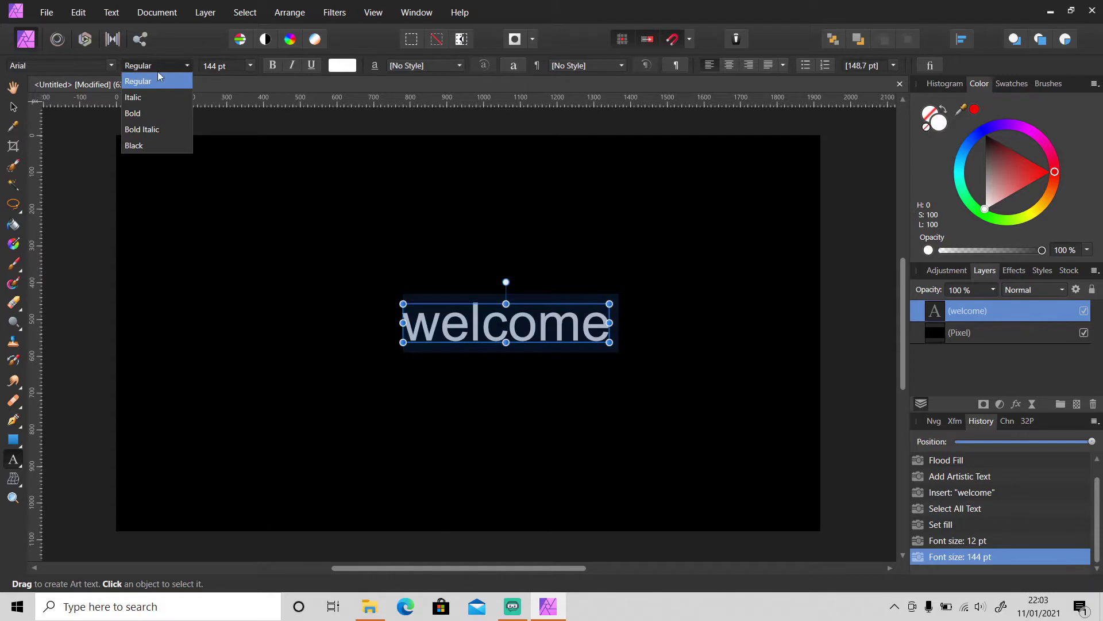
click(153, 118)
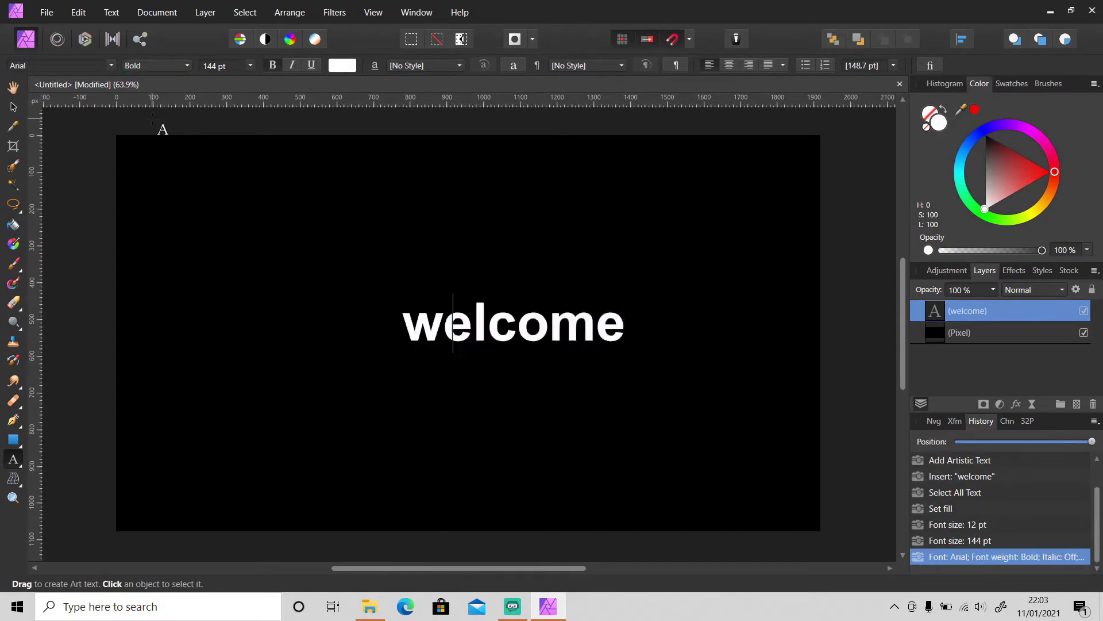
- Replace the text with "WELCOME" in capitals and move it to the center of the canvas
text(WELCOME)
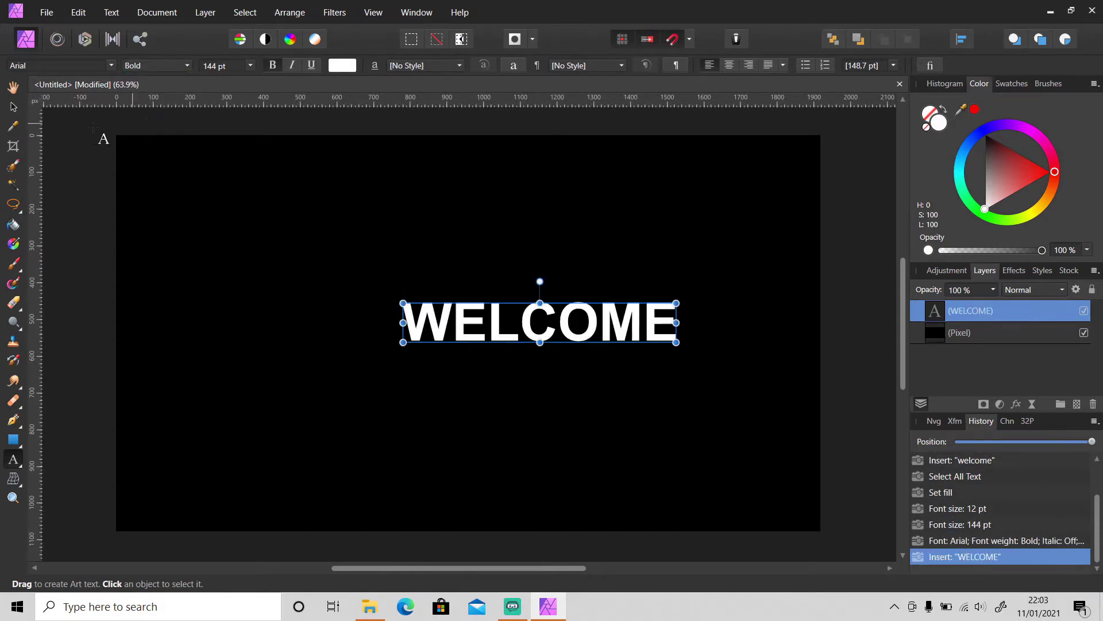
click(13, 106)
drag(450, 337, 379, 348)
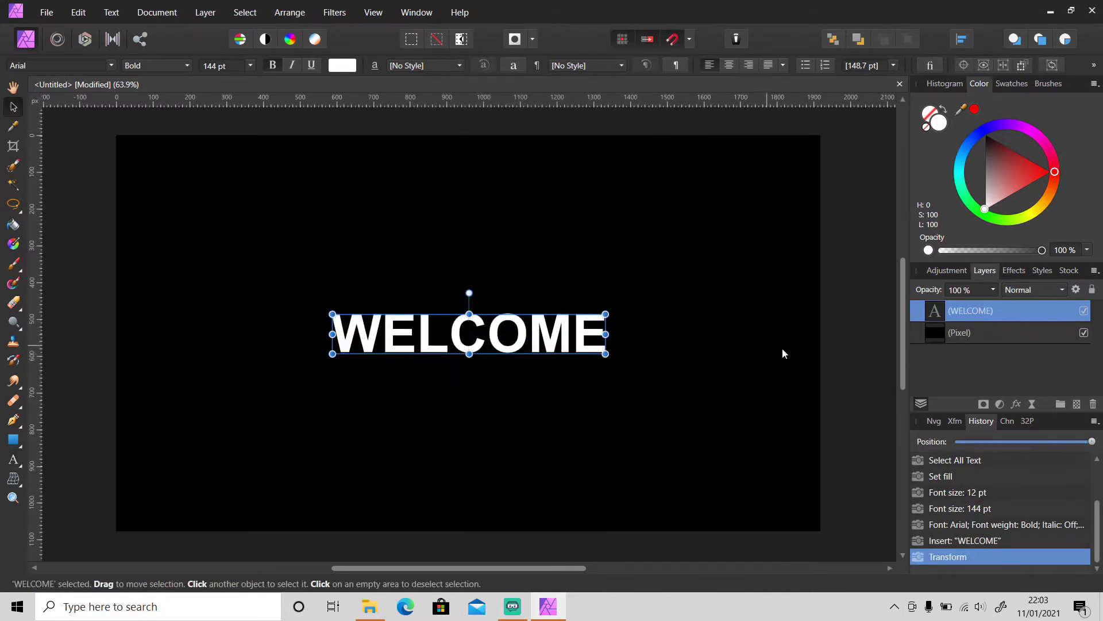
- Apply a Color Overlay layer effect to the WELCOME text in a dark pink color
click(1016, 404)
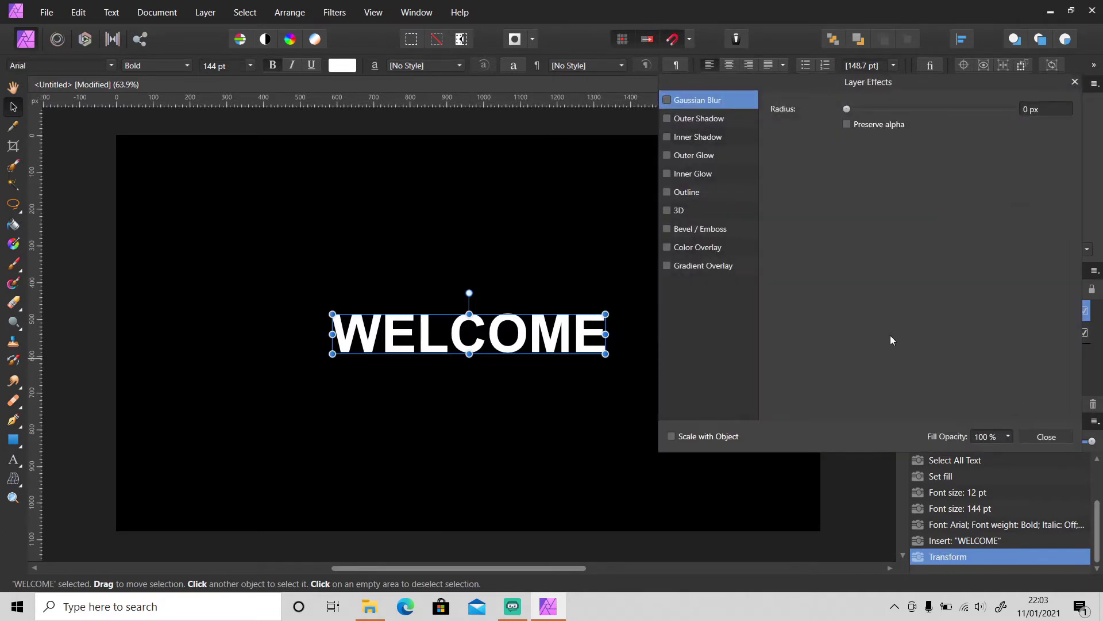
click(669, 247)
click(691, 246)
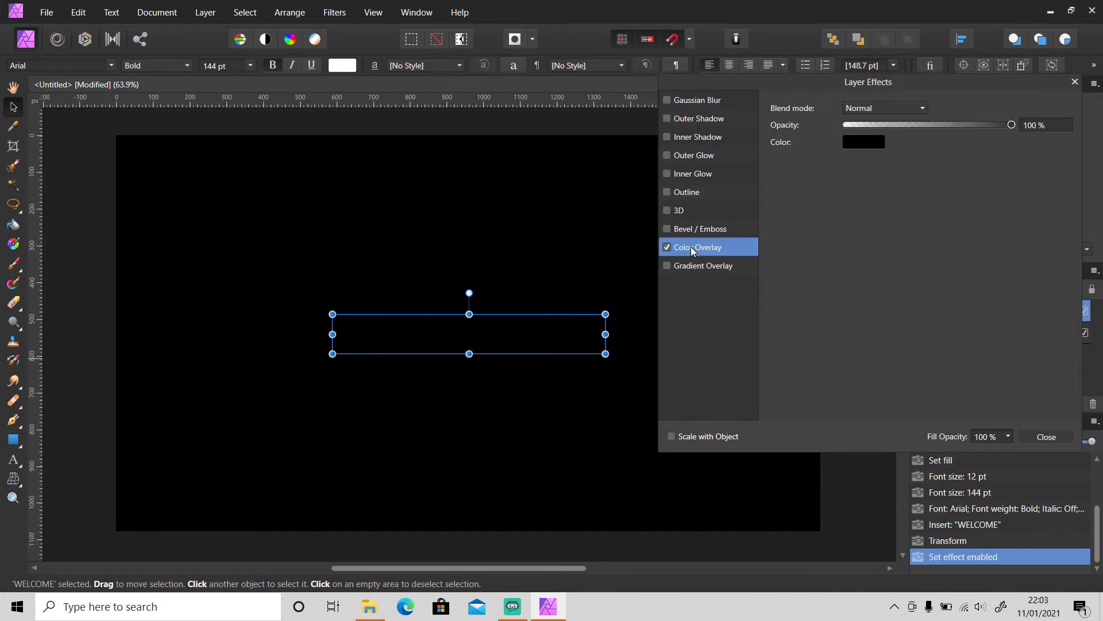
click(856, 143)
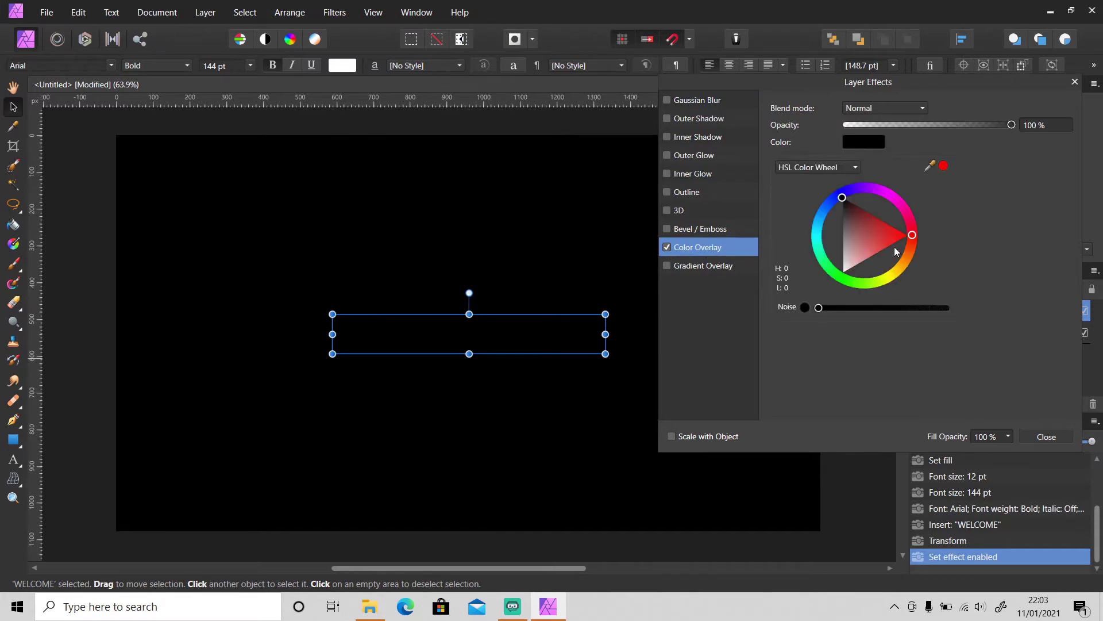
drag(913, 236, 905, 213)
drag(900, 215, 872, 213)
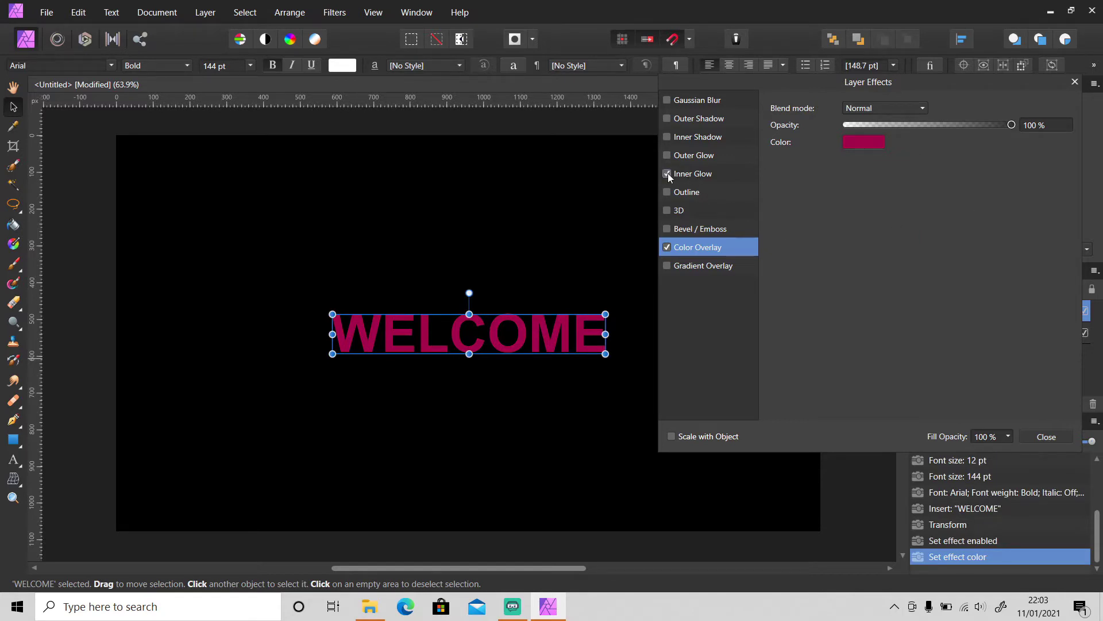
- Enable an Inner Glow on the text that spreads from the center, with a radius of about 40 px
click(691, 171)
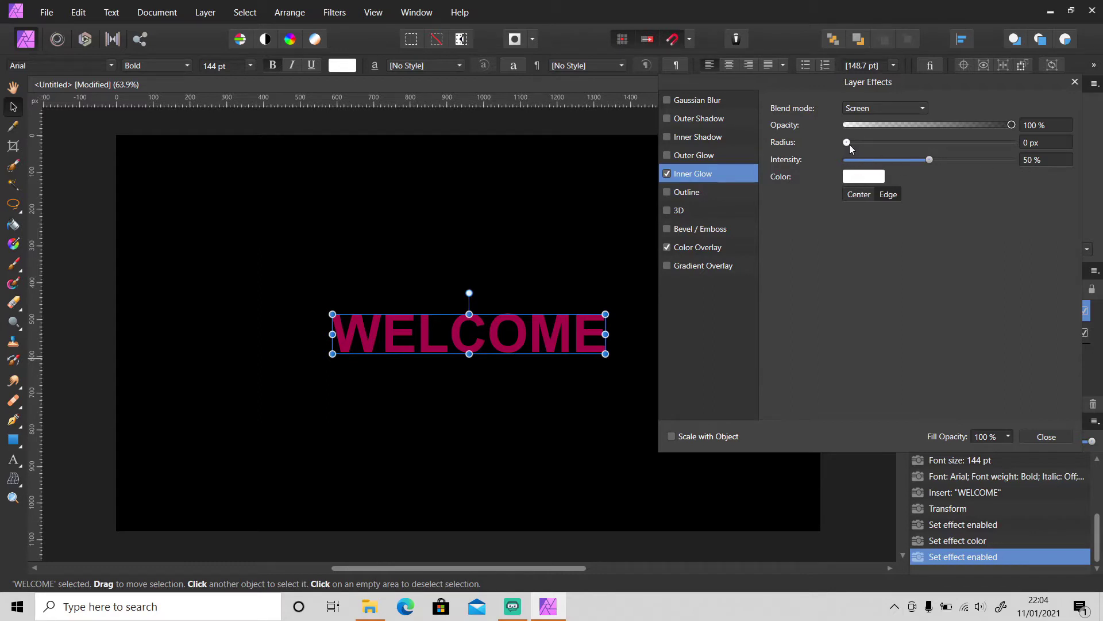
drag(849, 144, 803, 151)
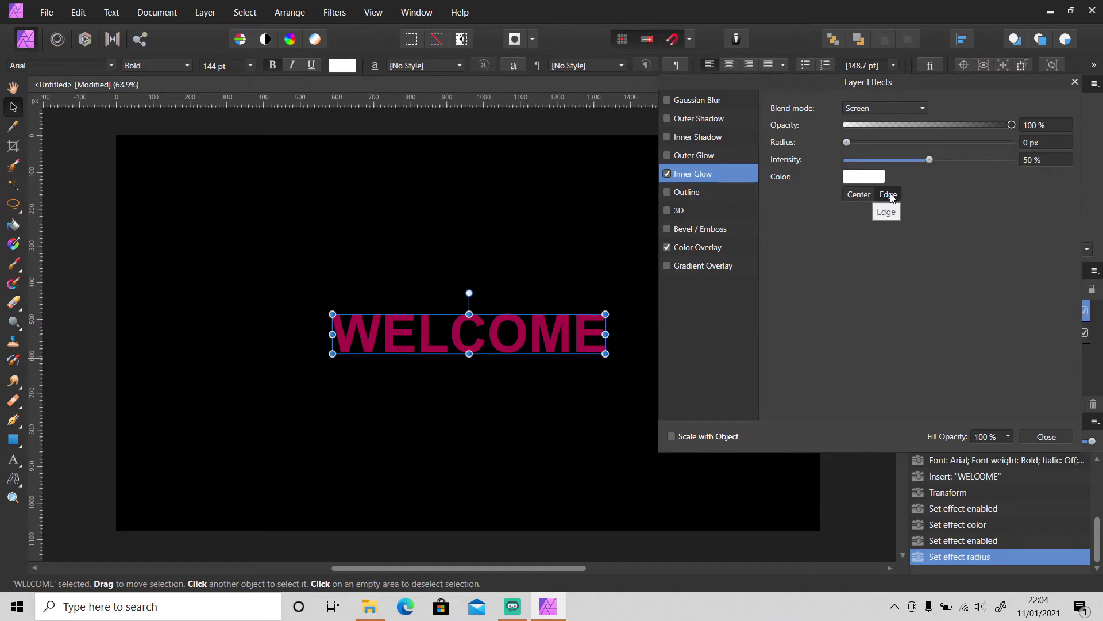
click(862, 195)
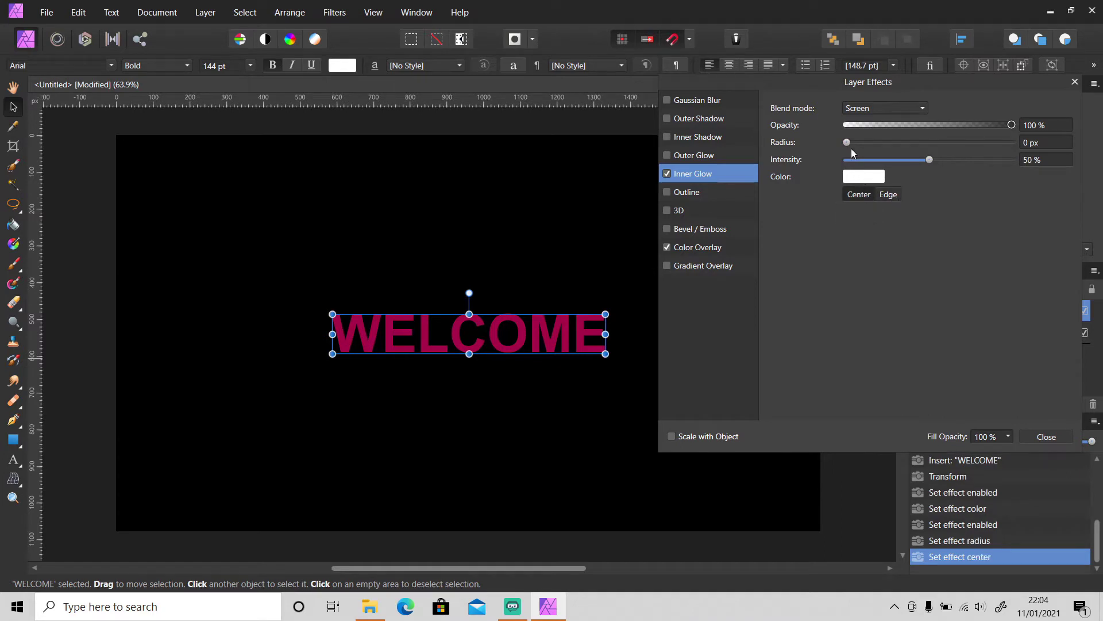
drag(847, 143, 975, 148)
- Set the inner glow's radius to 50 px and its color to bright pink (H 326, S 100, L 50)
click(1029, 142)
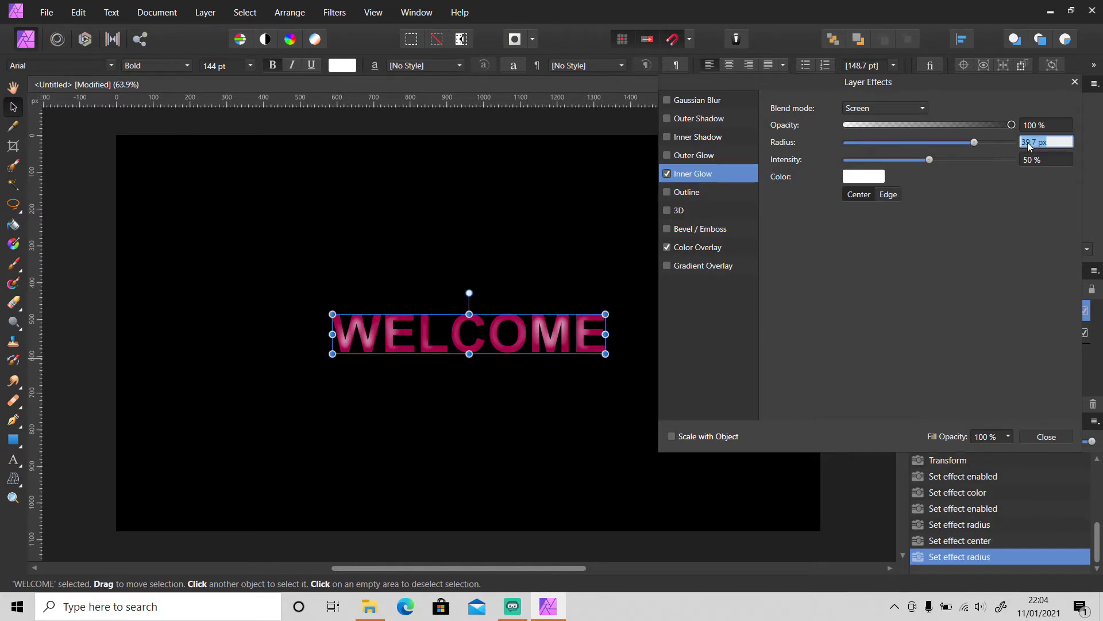
text(40)
key(Return)
click(1029, 142)
text(50)
key(Return)
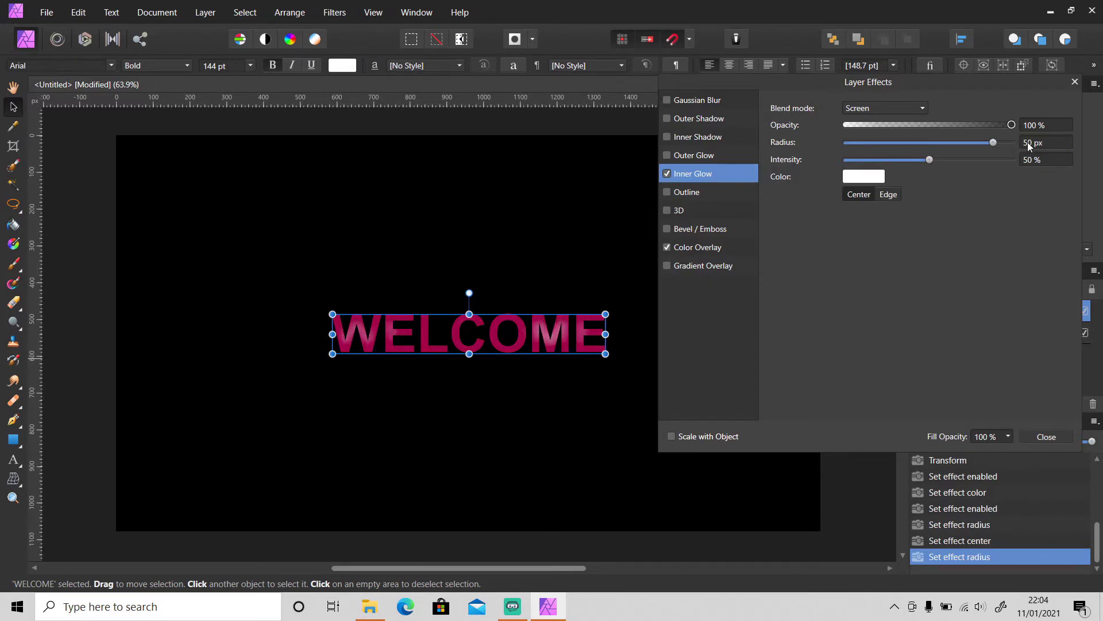
click(867, 178)
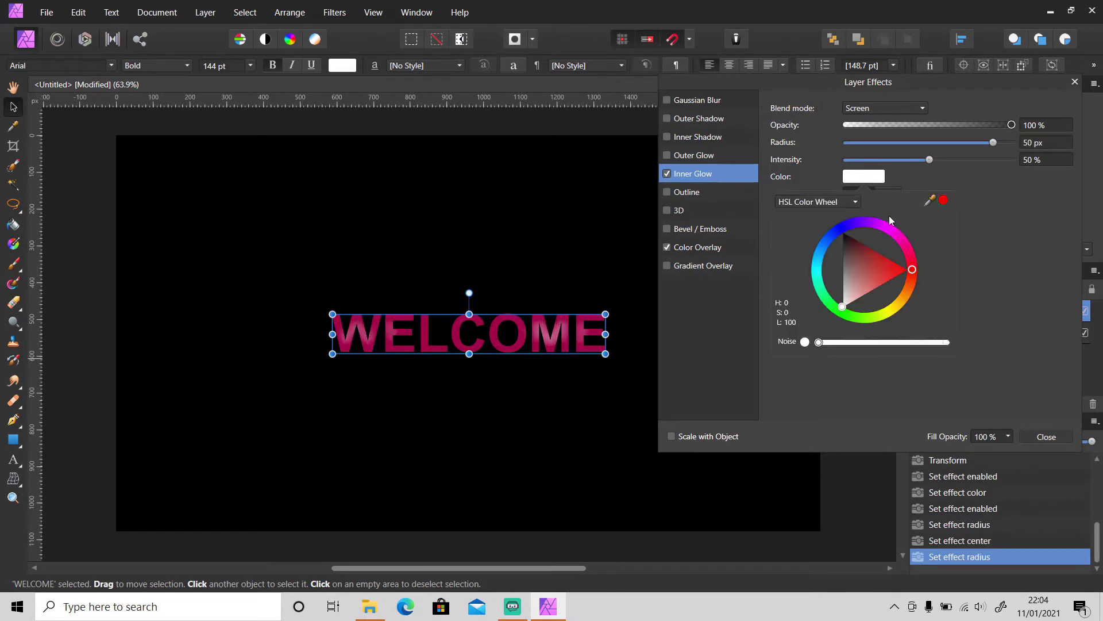
drag(913, 268, 905, 242)
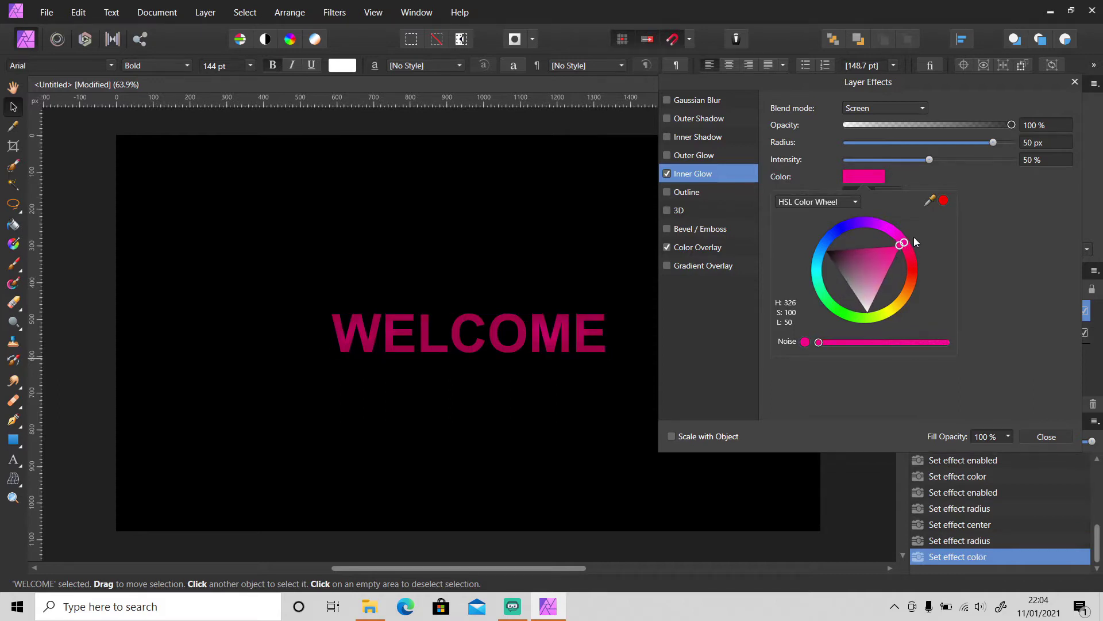
- Enable an Outer Glow on the WELCOME text with a 15 px radius and a magenta color
click(691, 151)
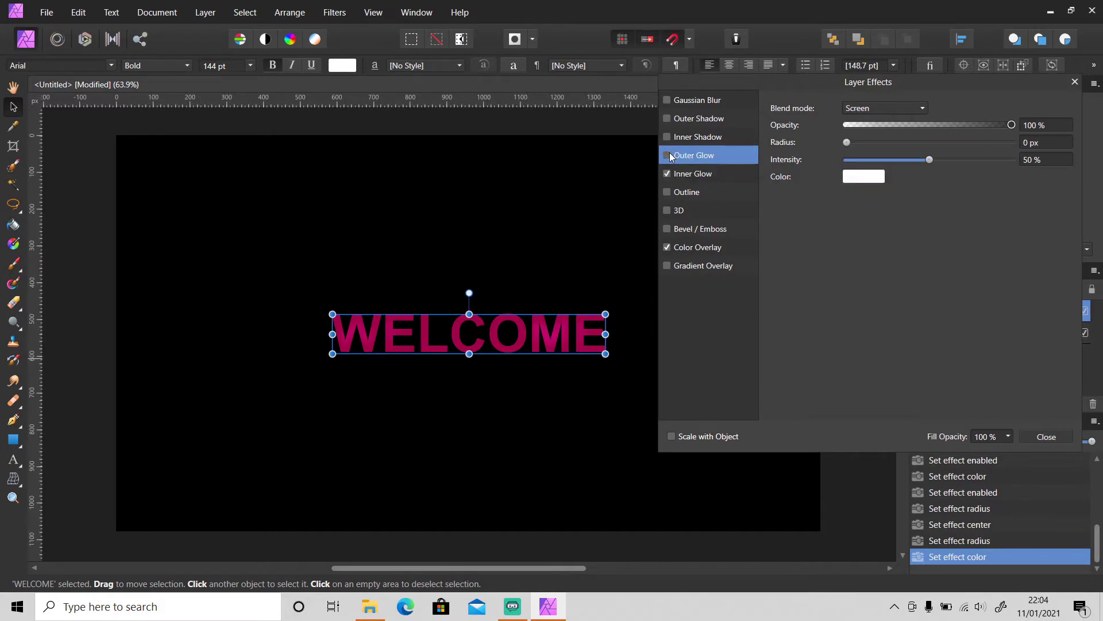
click(669, 154)
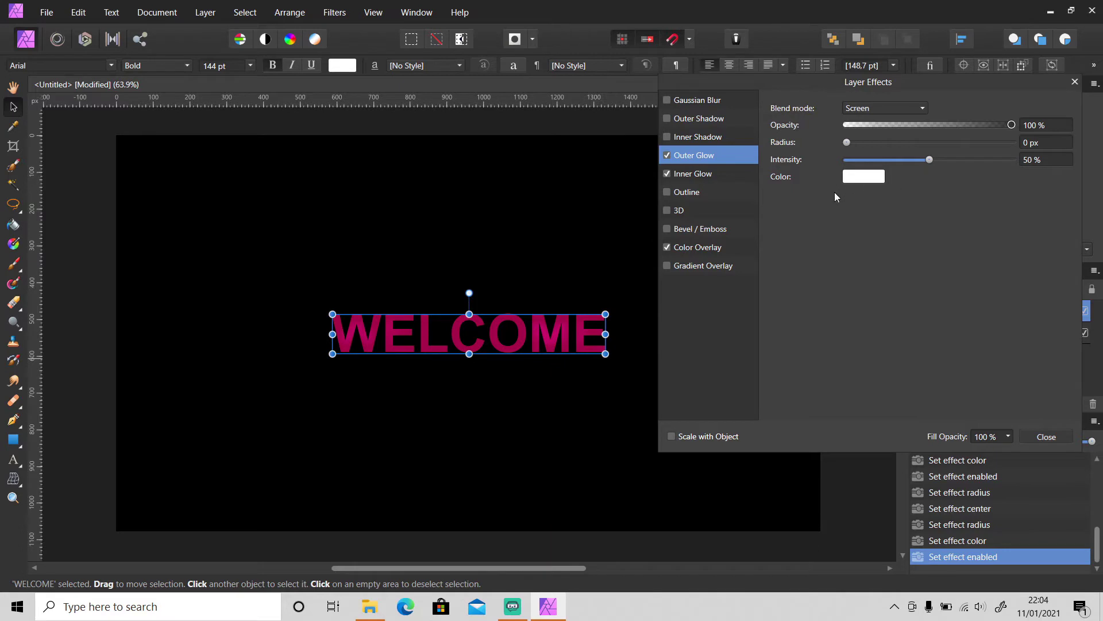
drag(850, 143, 934, 159)
click(1031, 142)
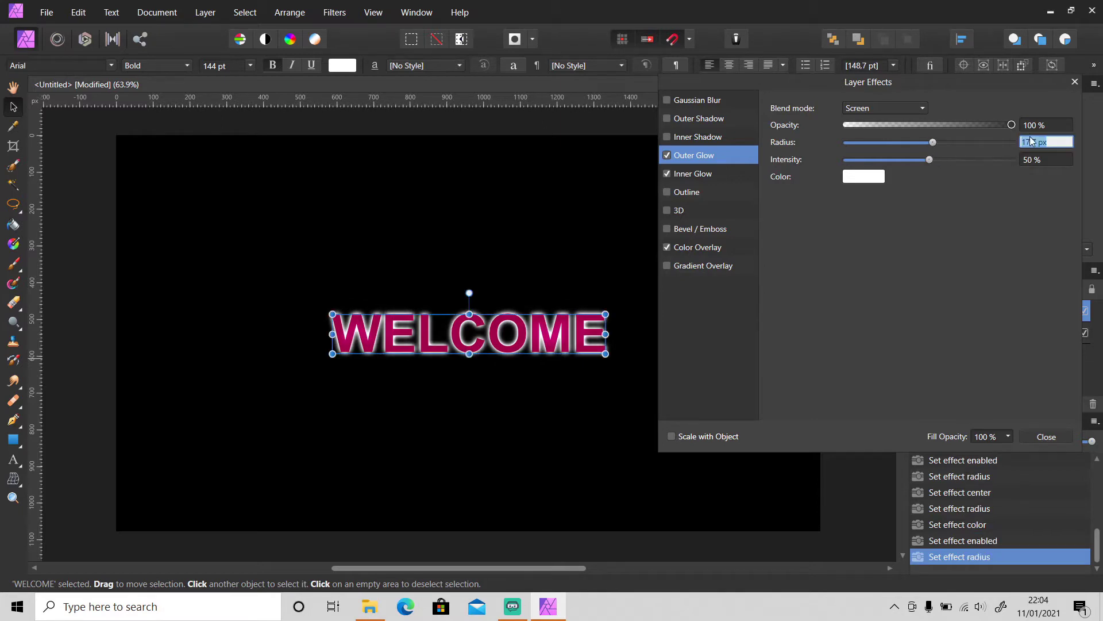
text(15)
key(Return)
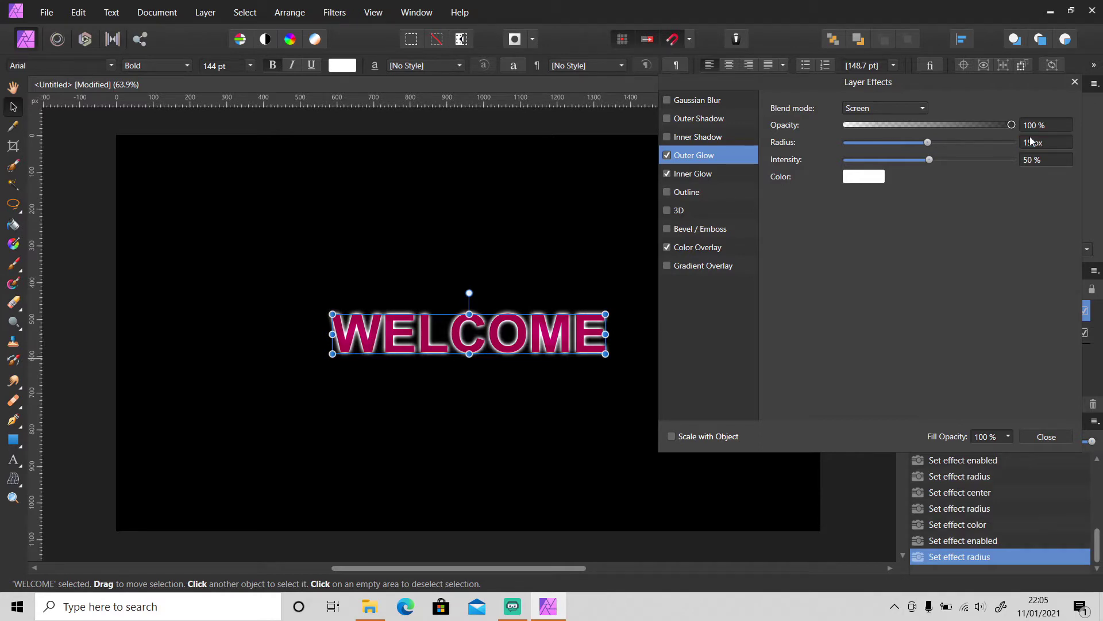
click(865, 176)
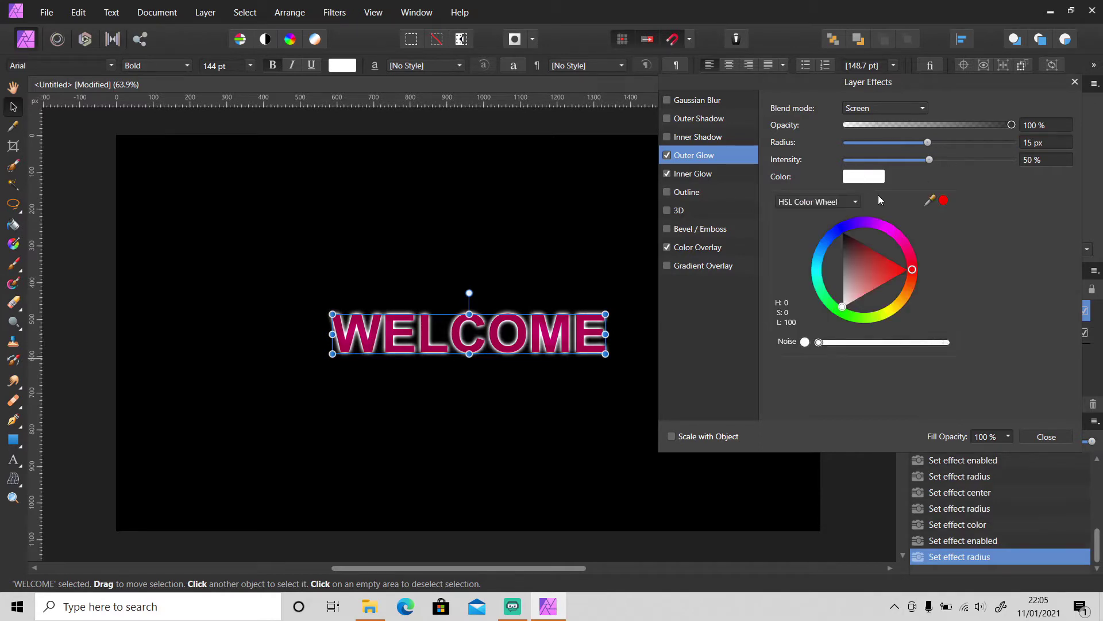
drag(913, 270, 909, 212)
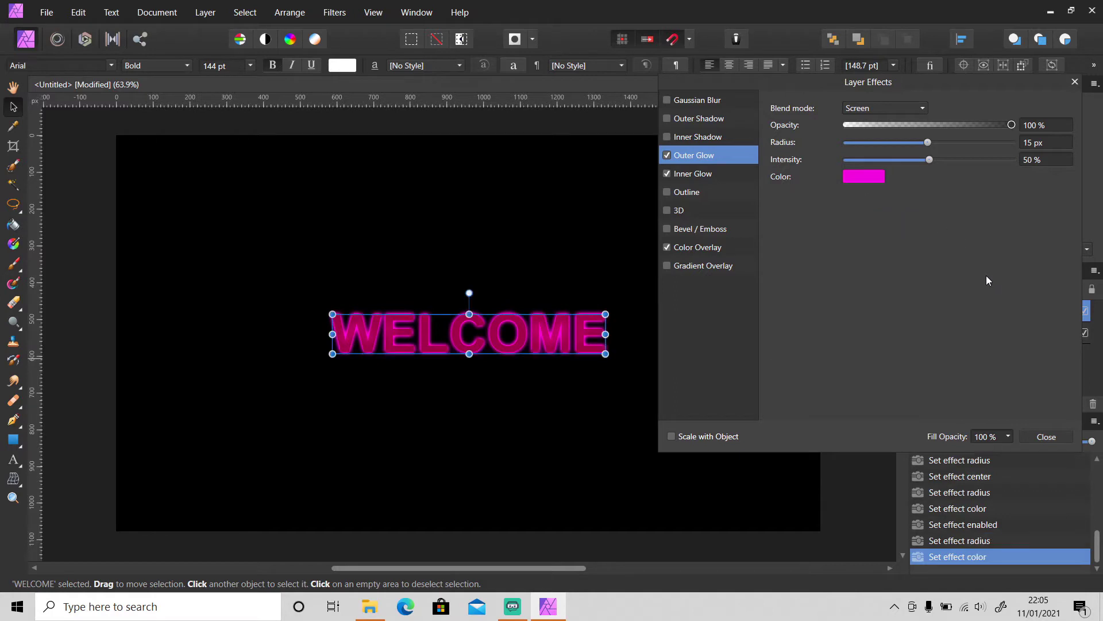
- Enable an Outer Shadow on the WELCOME text with Normal blend mode, 100 % opacity and a bright pink color
click(712, 119)
click(668, 118)
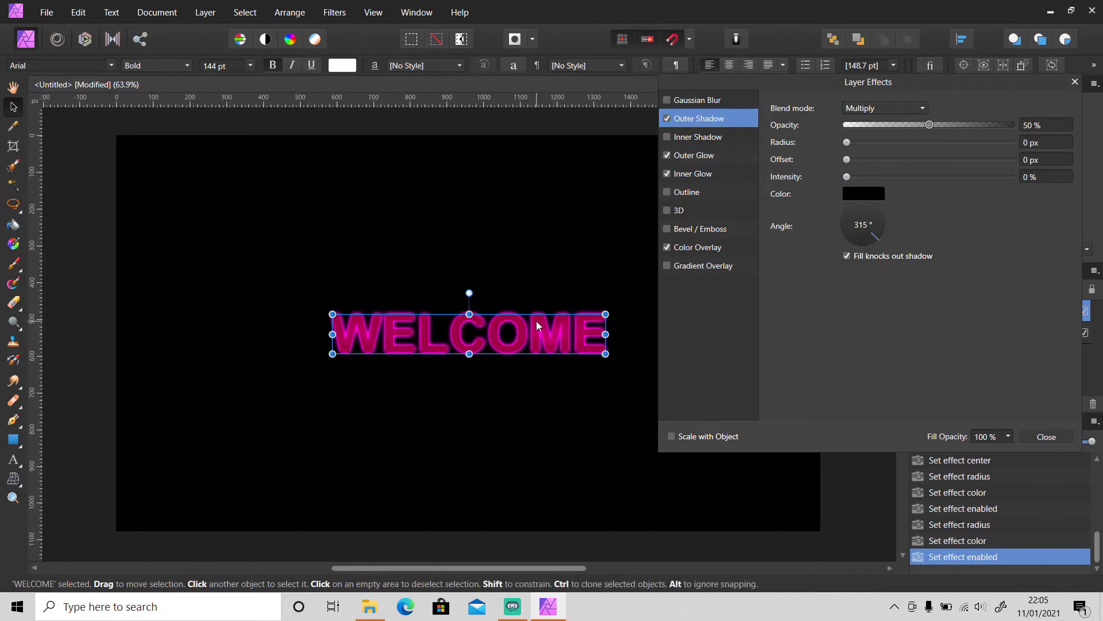
scroll(537, 322, up, 4)
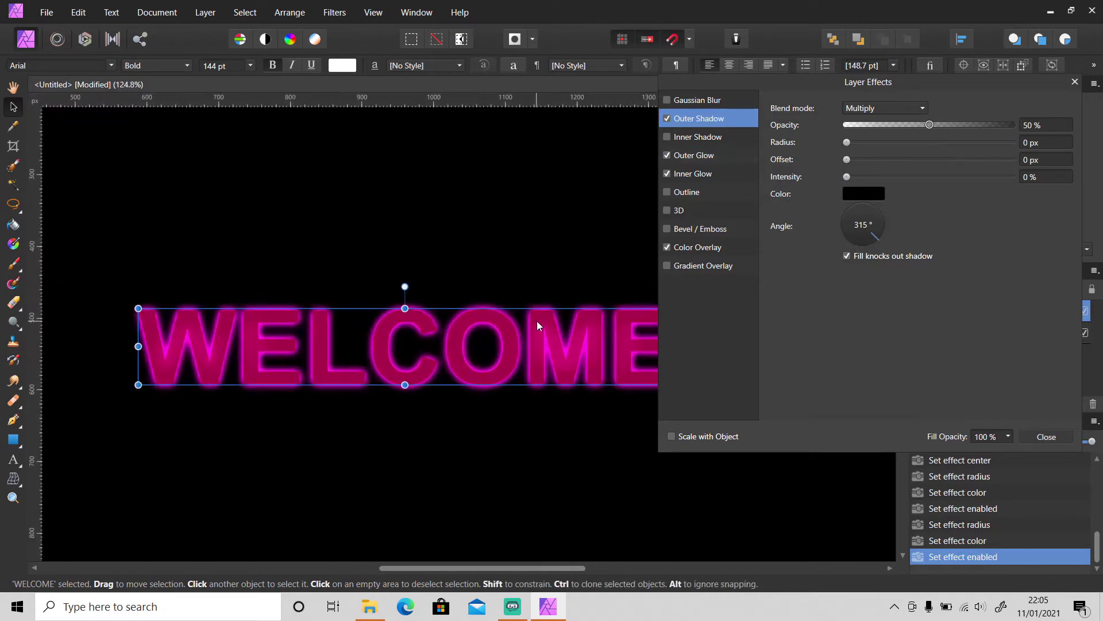
click(868, 108)
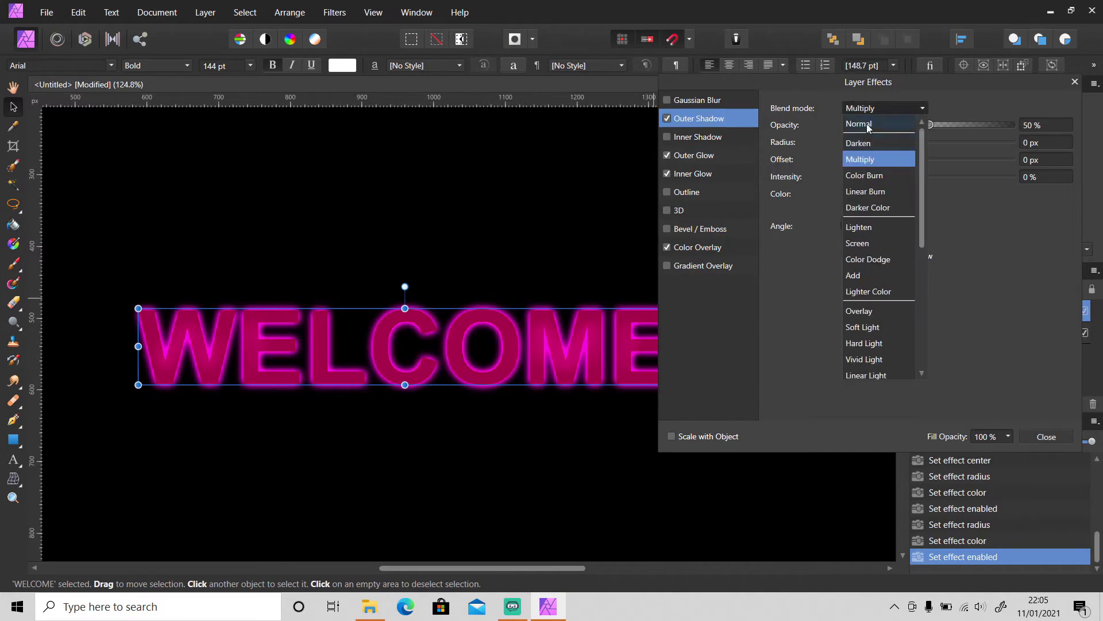
click(869, 123)
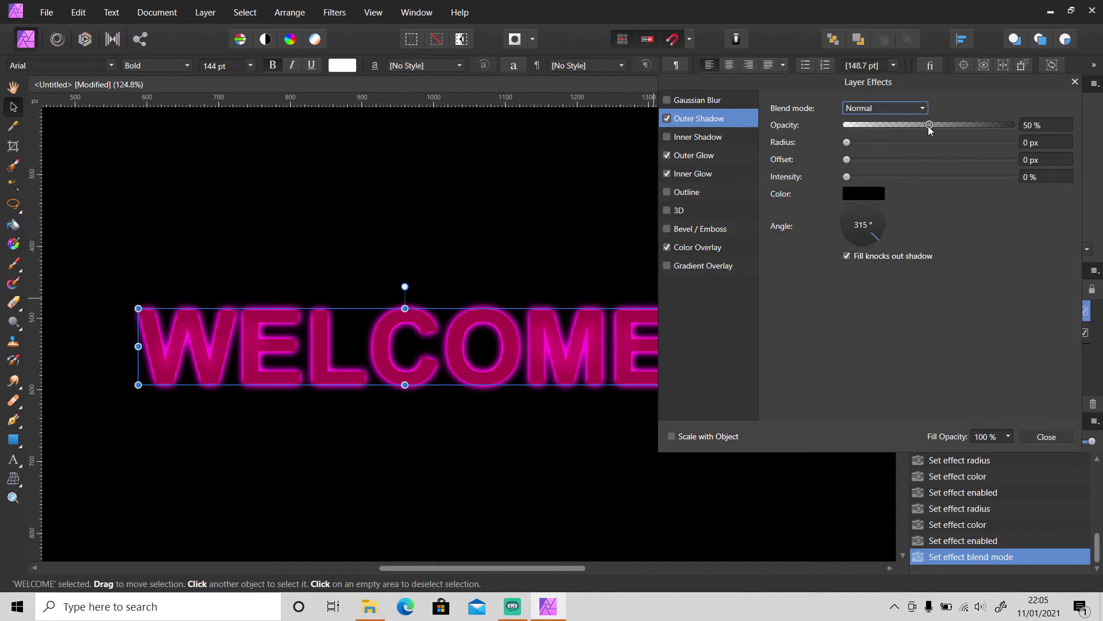
drag(931, 130, 1034, 142)
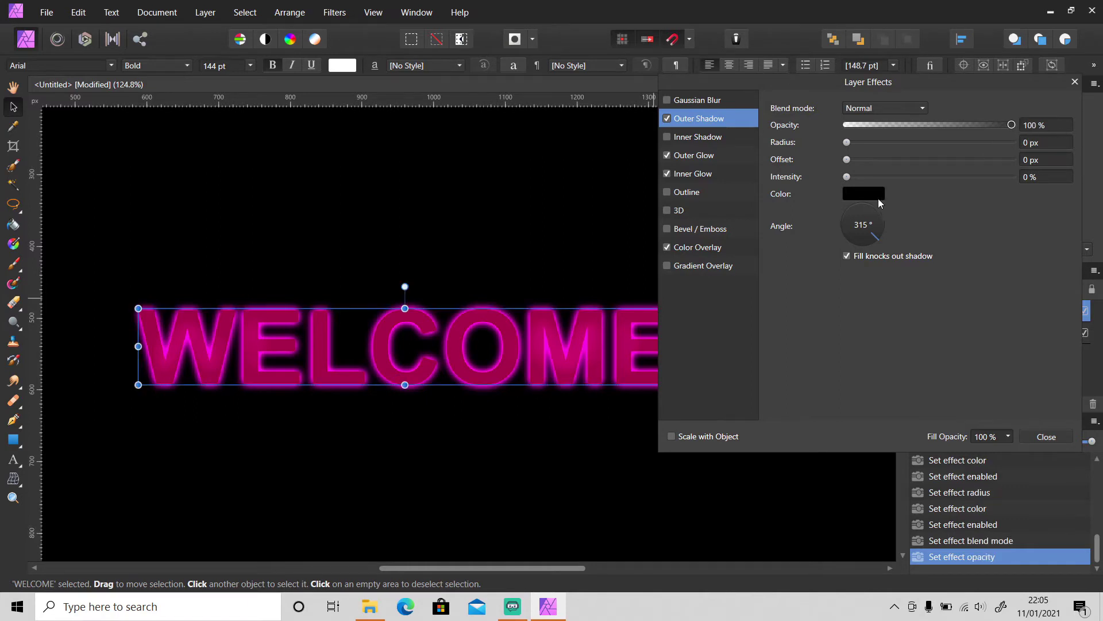
click(870, 193)
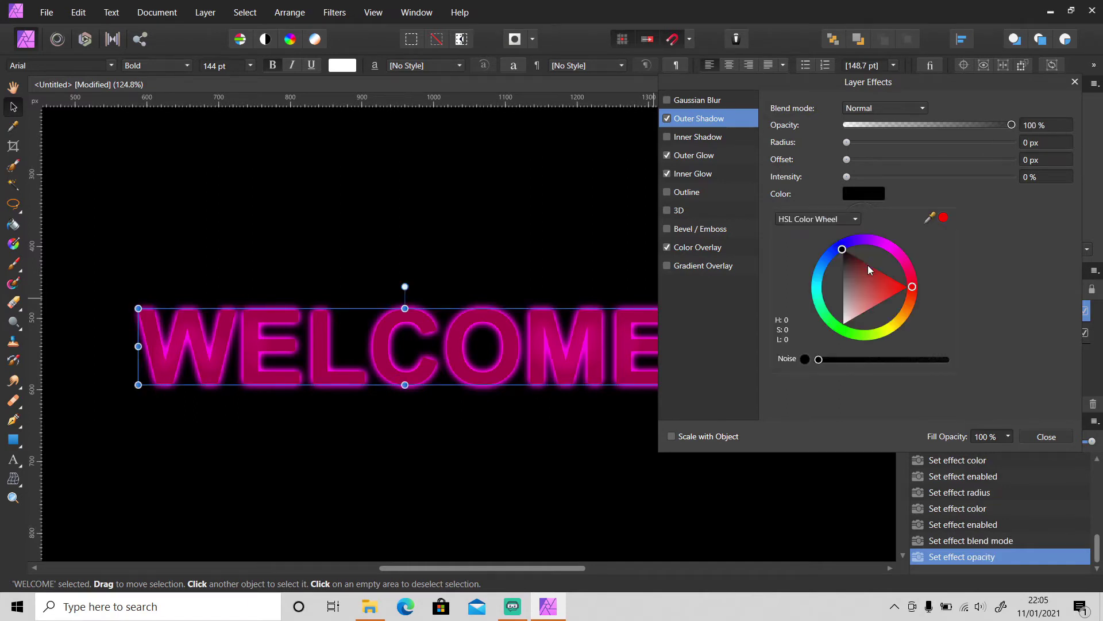
drag(915, 288, 918, 254)
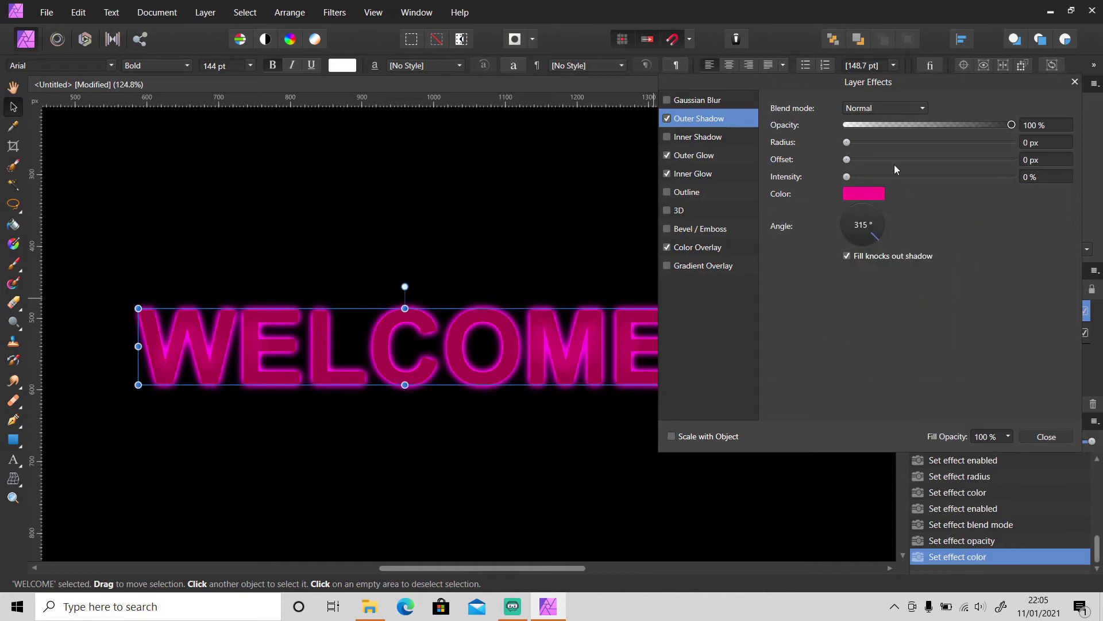
- Set the outer shadow's radius to 35 px and its offset to 20 px
drag(853, 143, 953, 148)
click(1034, 141)
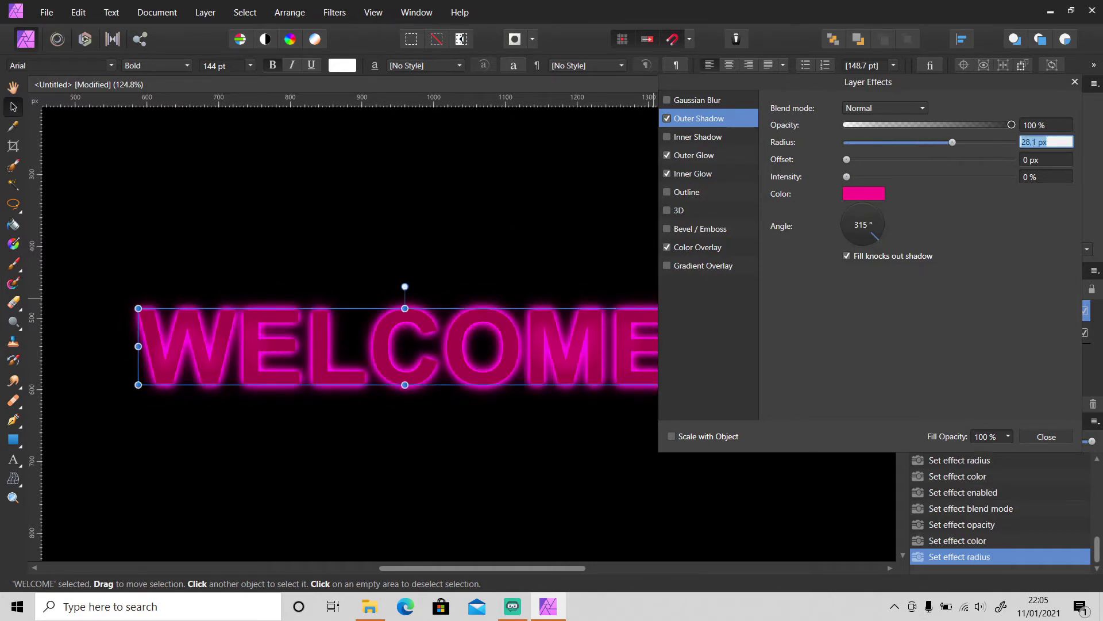
text(35)
key(Return)
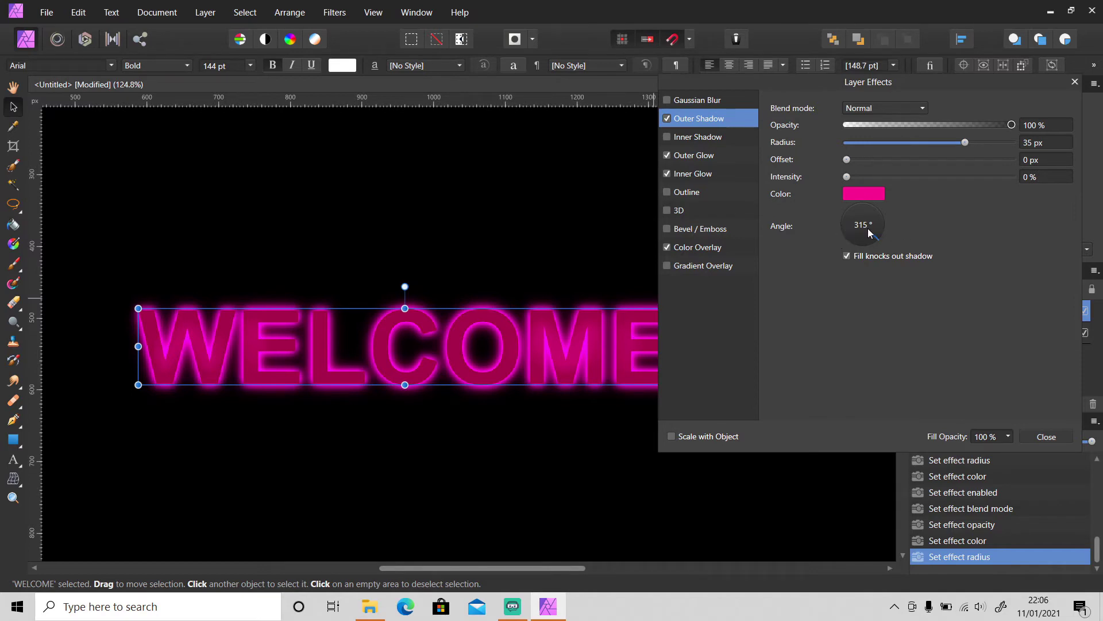
drag(847, 160, 933, 173)
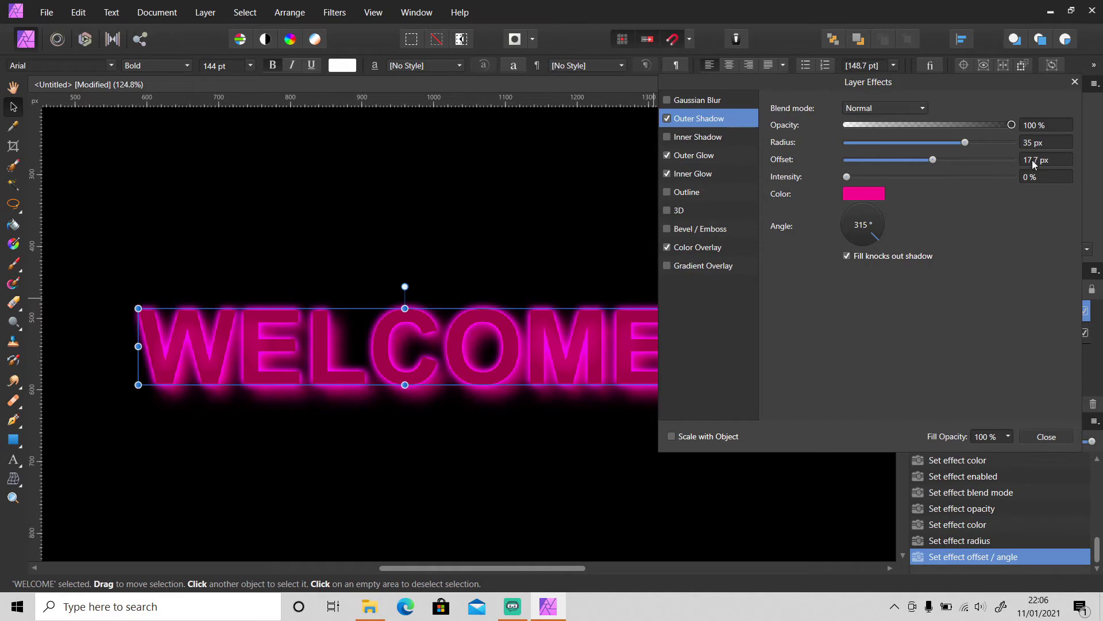
click(1034, 161)
text(20)
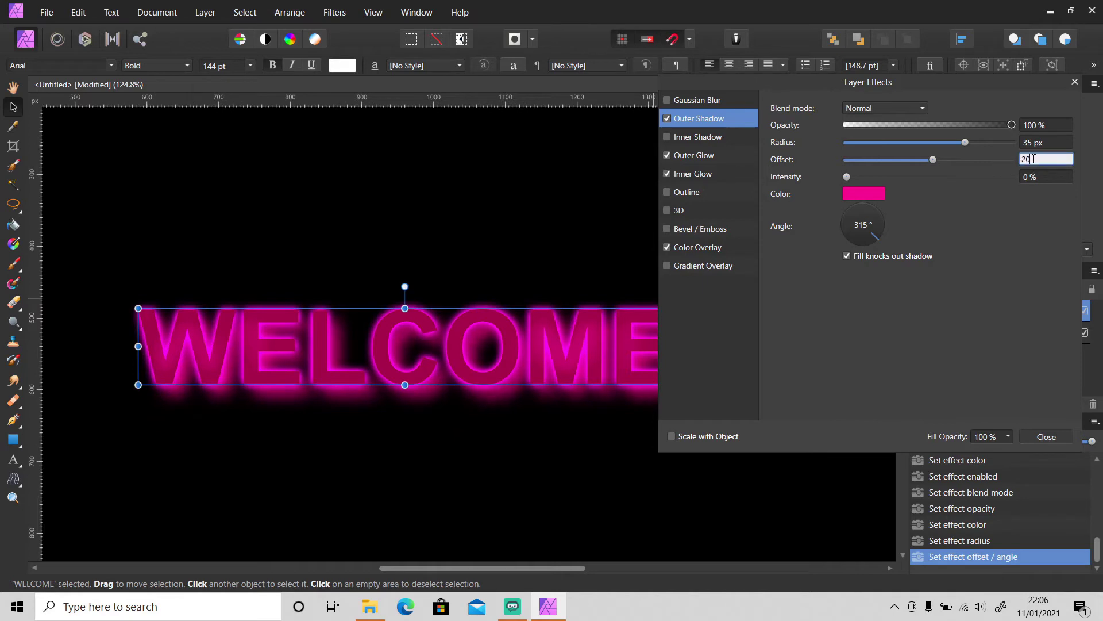
key(Return)
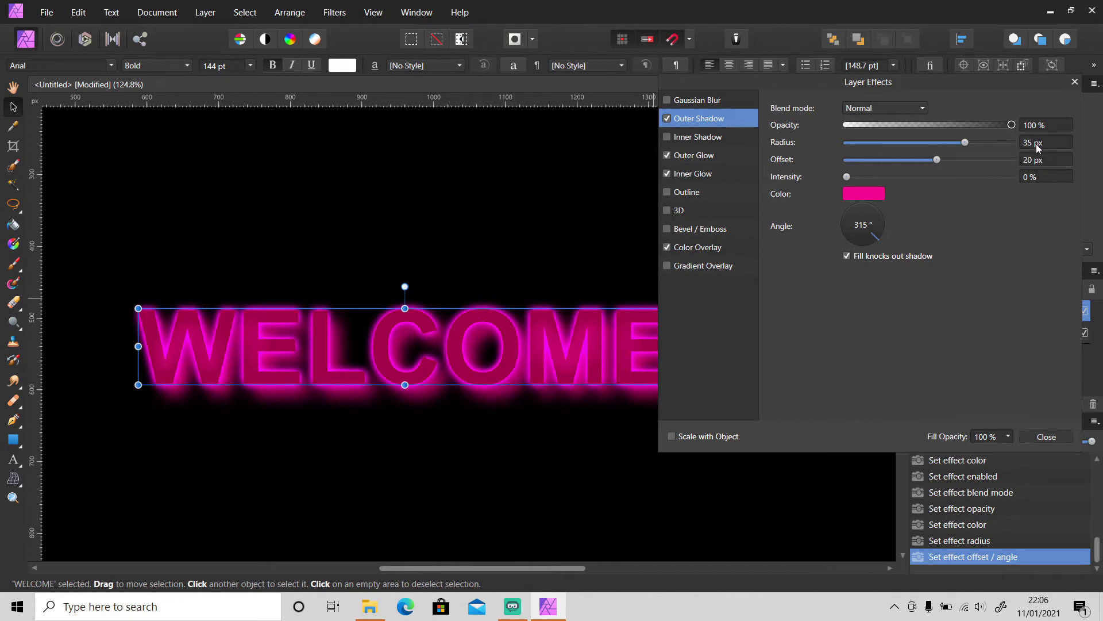
- Reduce the outer shadow's radius to 20 px and set its intensity to 10 %
click(1034, 143)
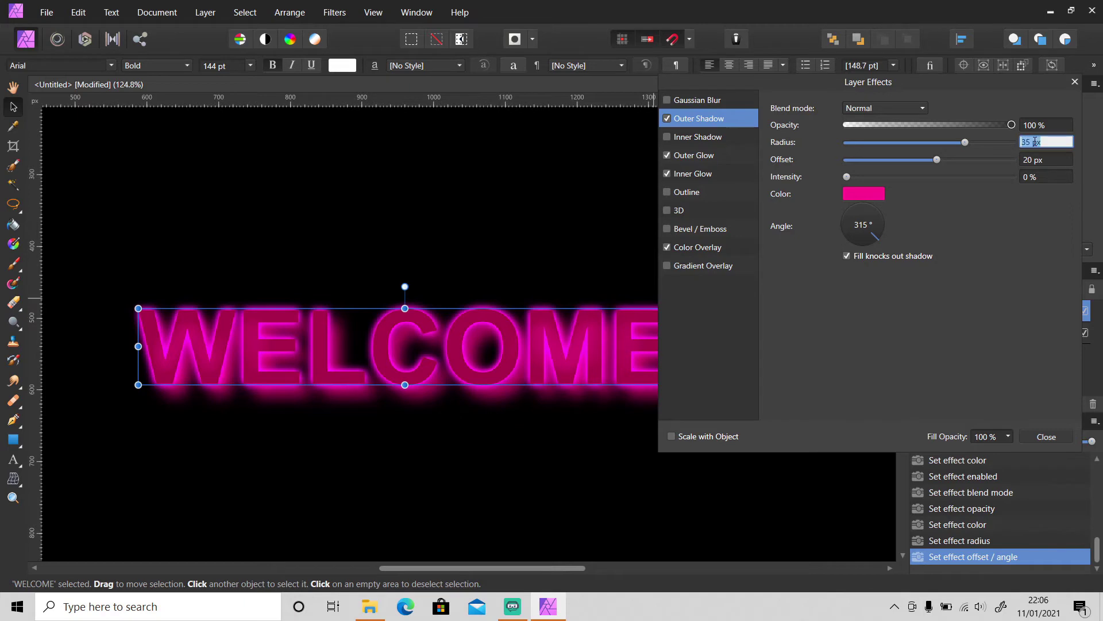
text(25)
key(Return)
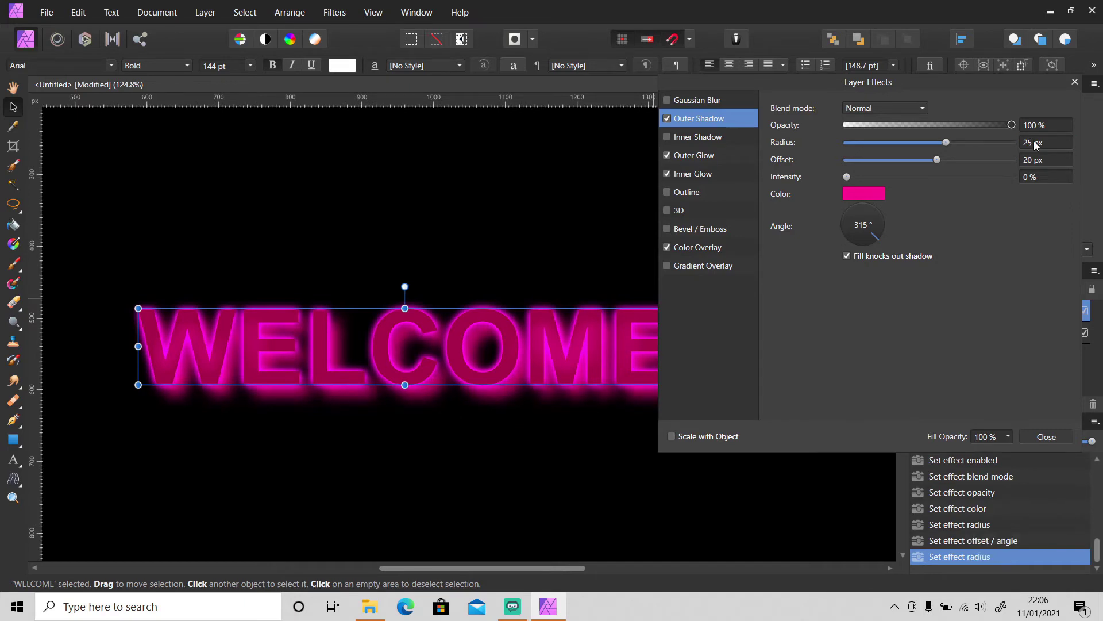
click(1036, 144)
text(20)
key(Return)
click(1031, 178)
text(10)
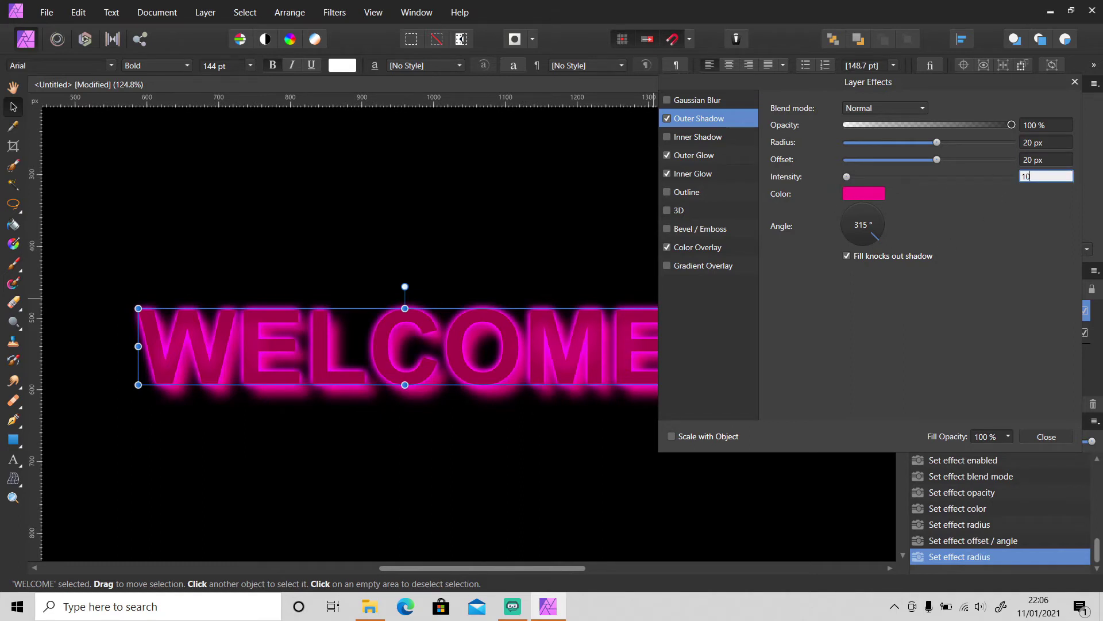
key(Return)
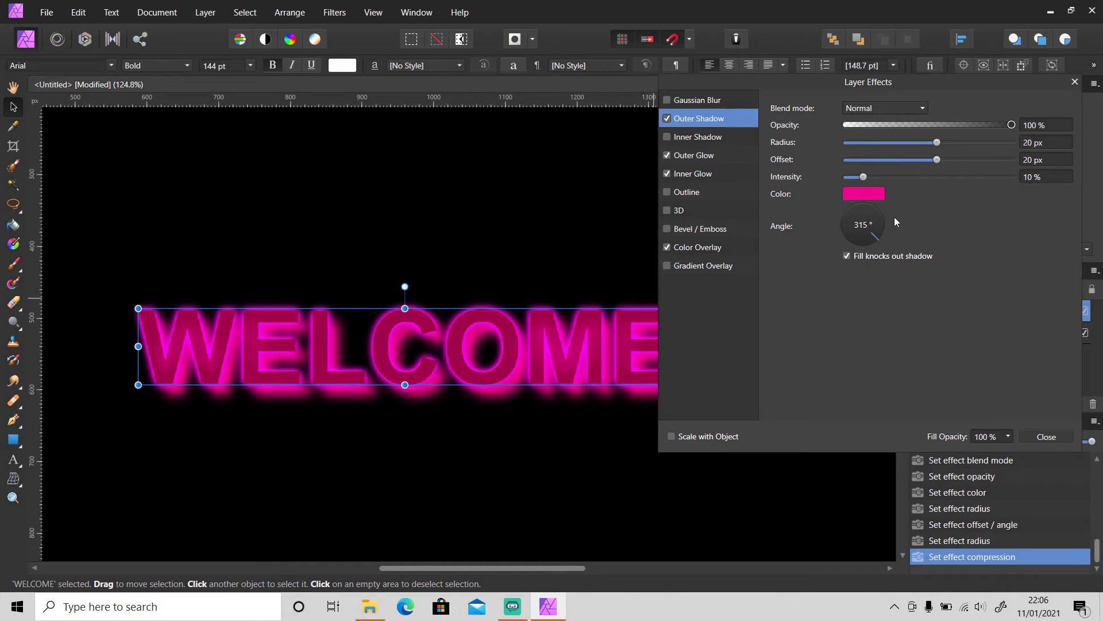
- Set the inner glow's radius to 40 px, close the layer effects and deselect the text
click(691, 172)
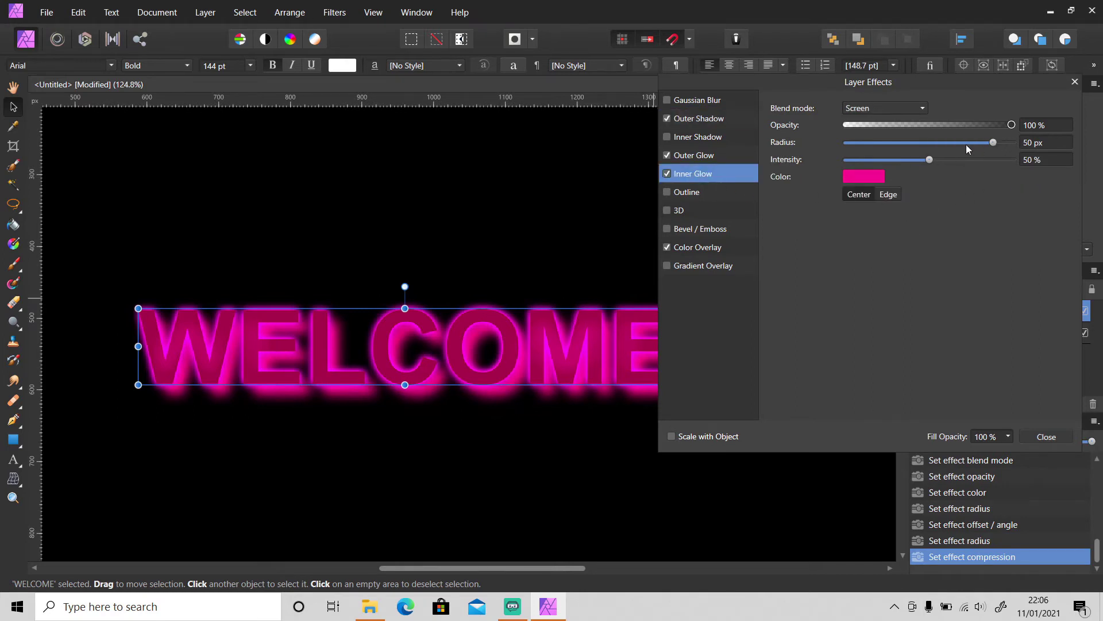
click(1027, 143)
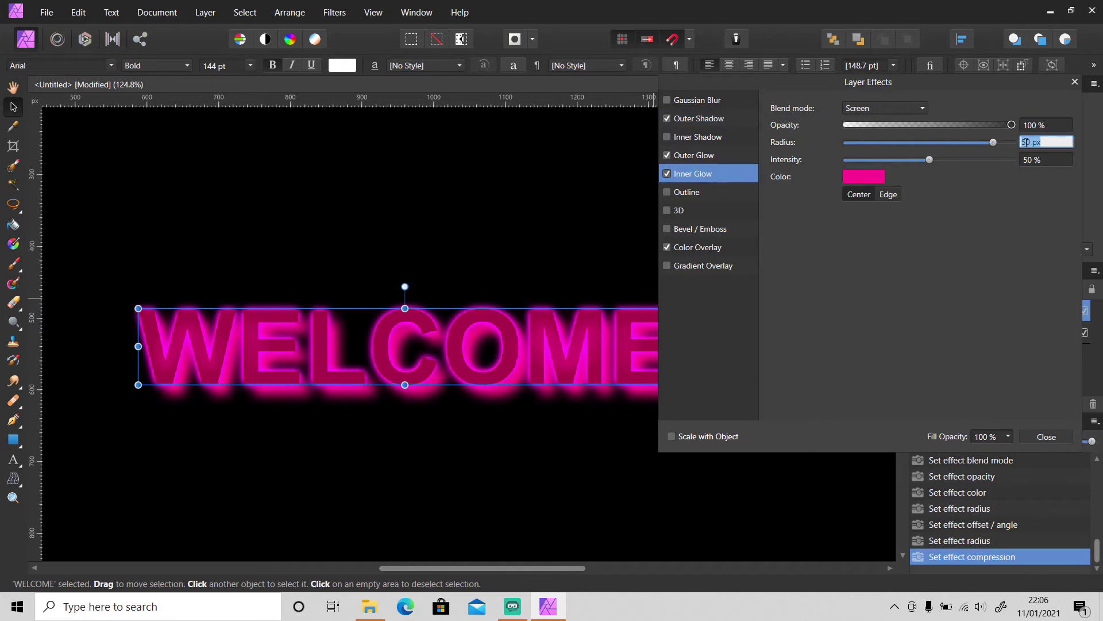
text(40)
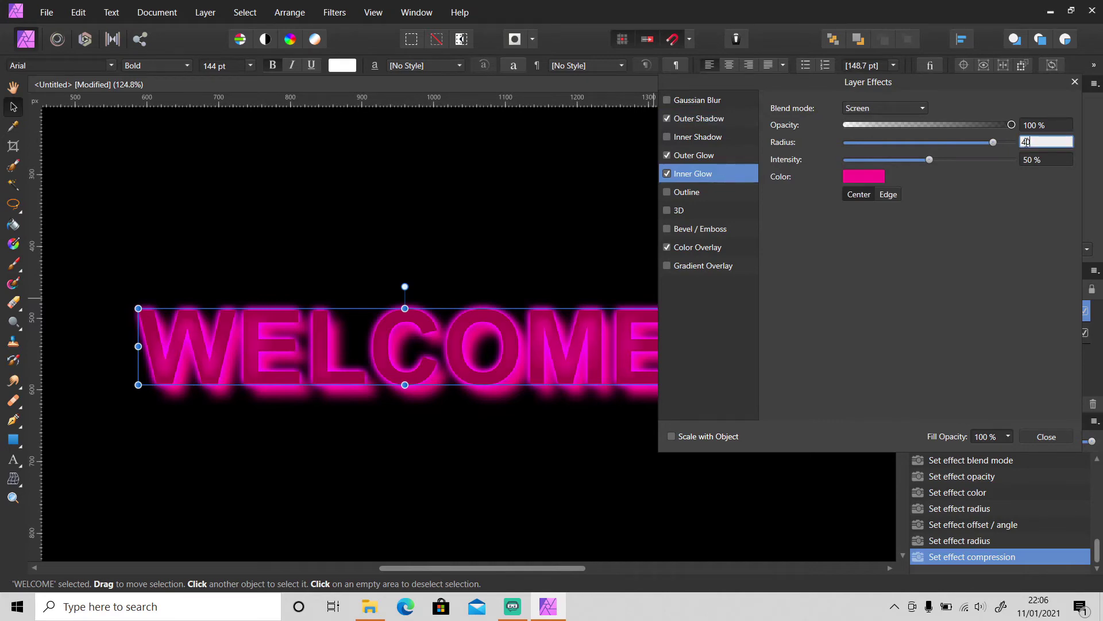
key(Return)
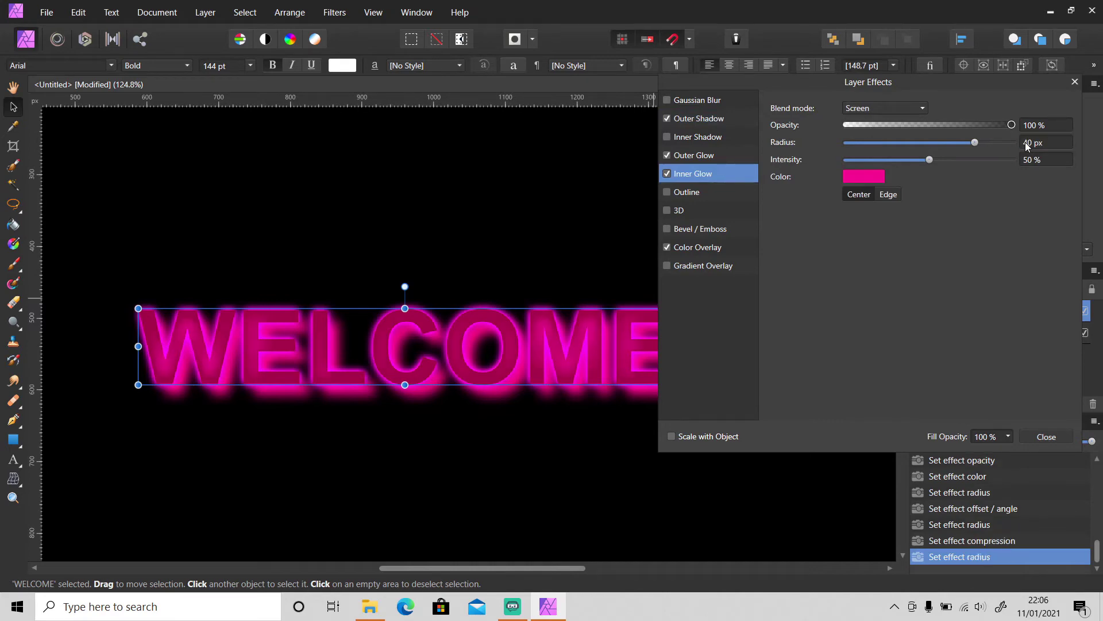
click(1046, 436)
key(ctrl+d)
key(ctrl+0)
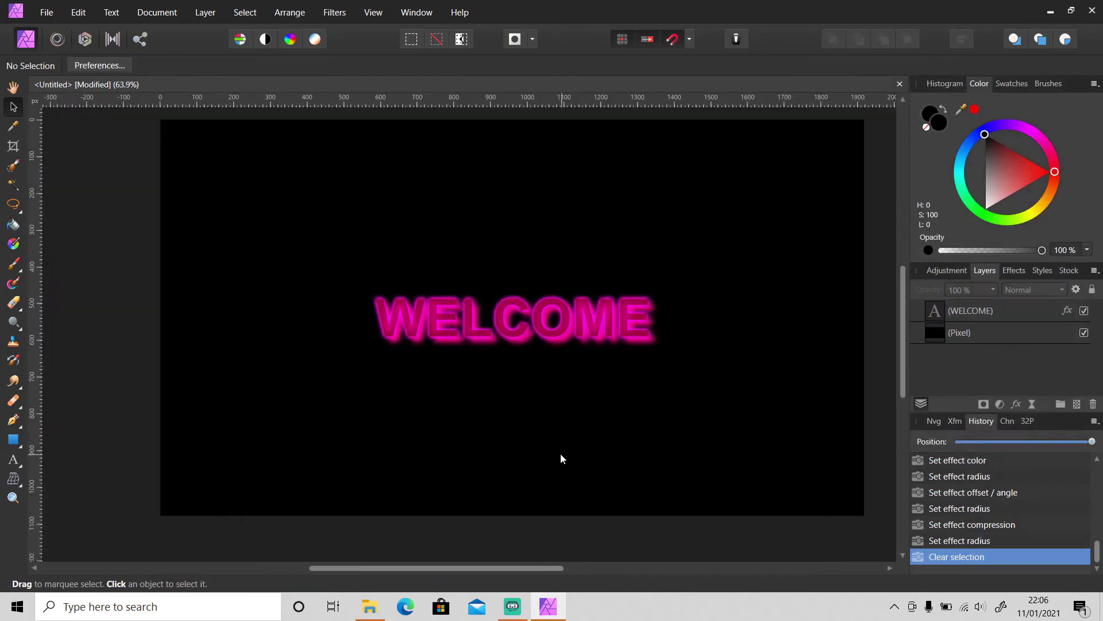
scroll(559, 449, up, 4)
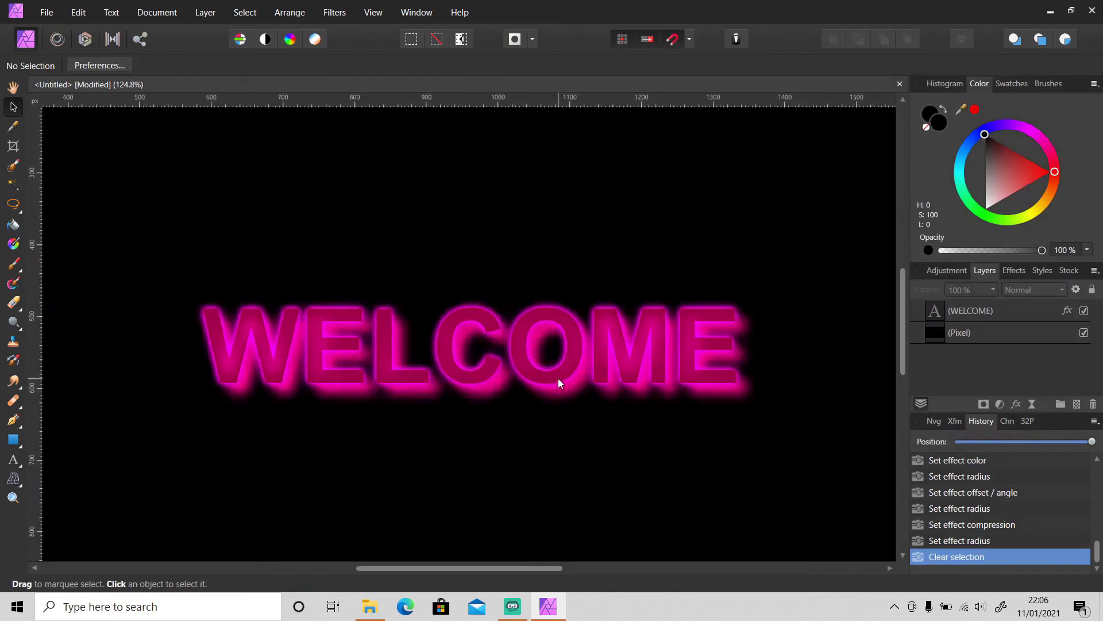
- Reopen the WELCOME text's layer effects and set the outer shadow's offset to 10 px
click(1067, 311)
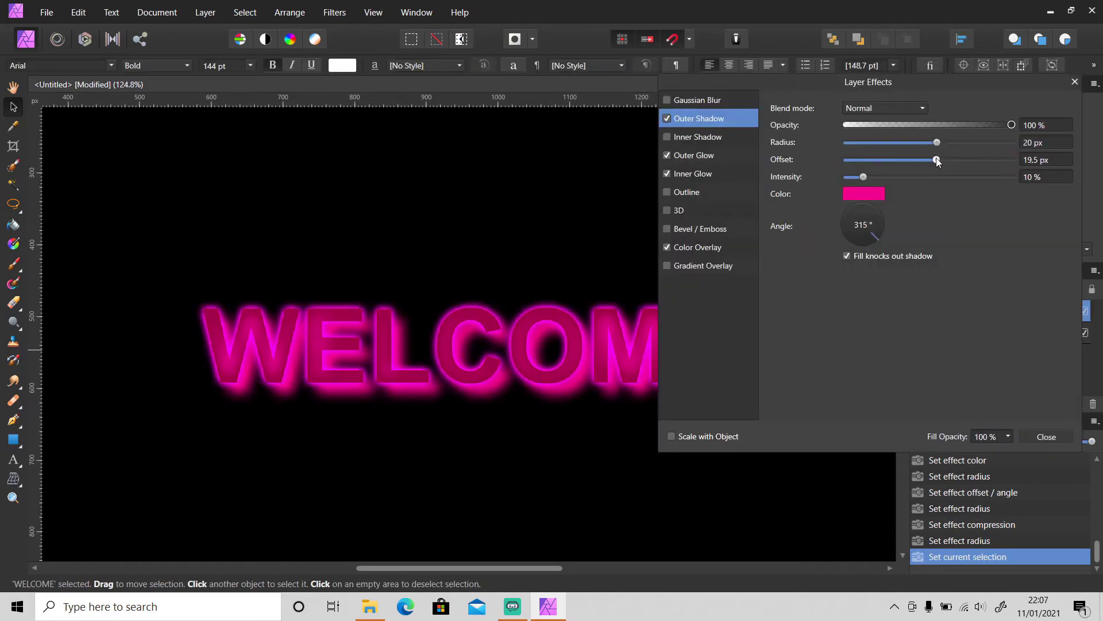
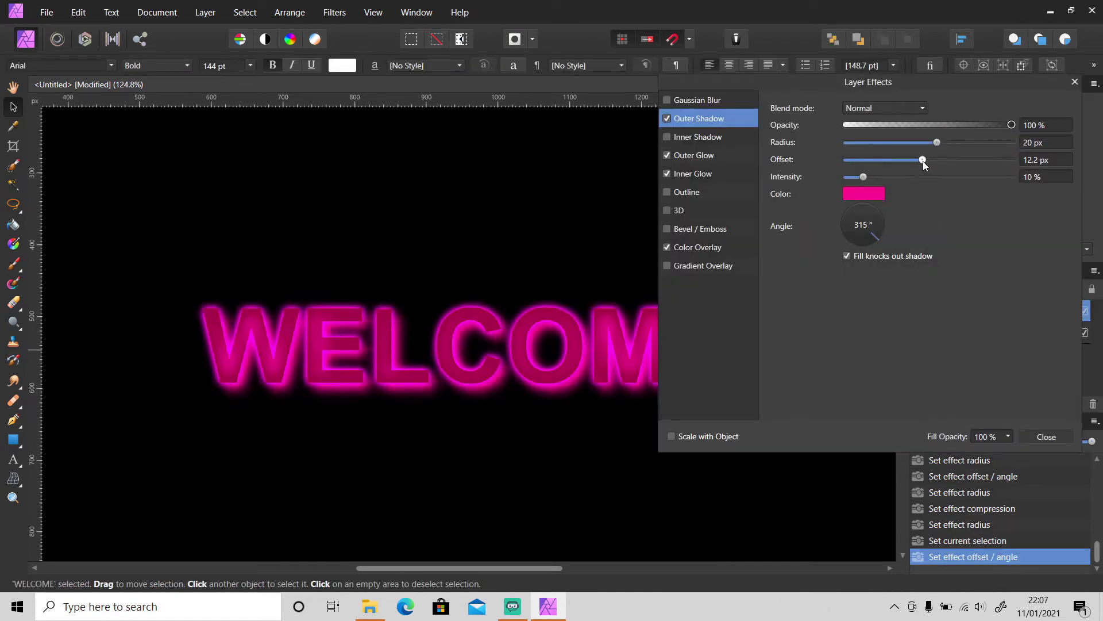
click(1033, 164)
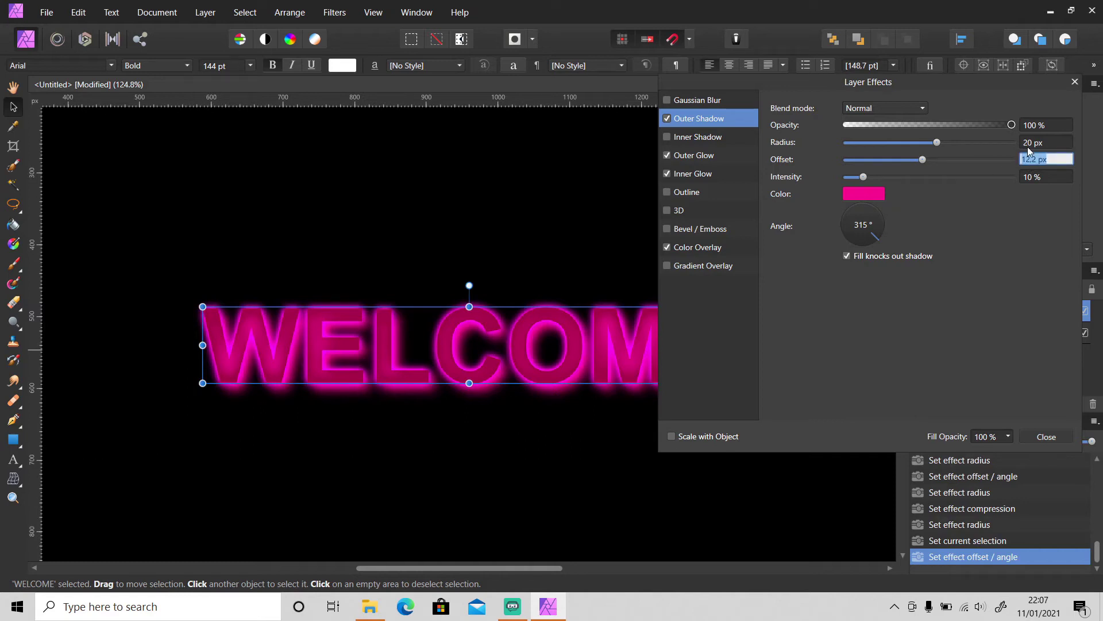
text(10)
key(Return)
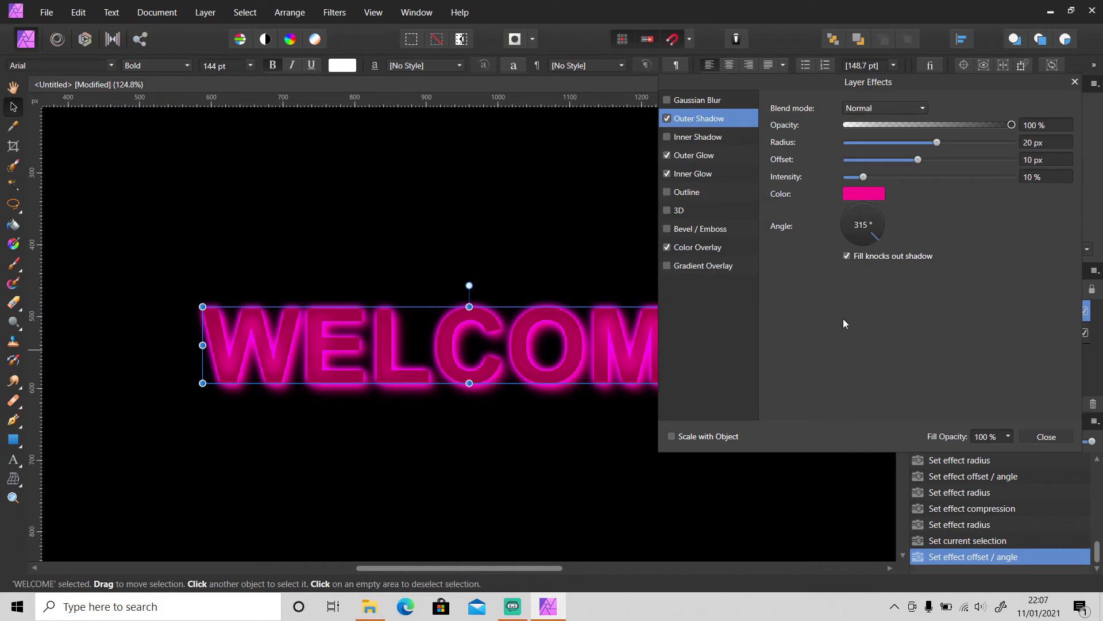
- Brighten the WELCOME text's Color Overlay to a stronger pink (H 331, S 100, L 37) and close the effects
click(695, 248)
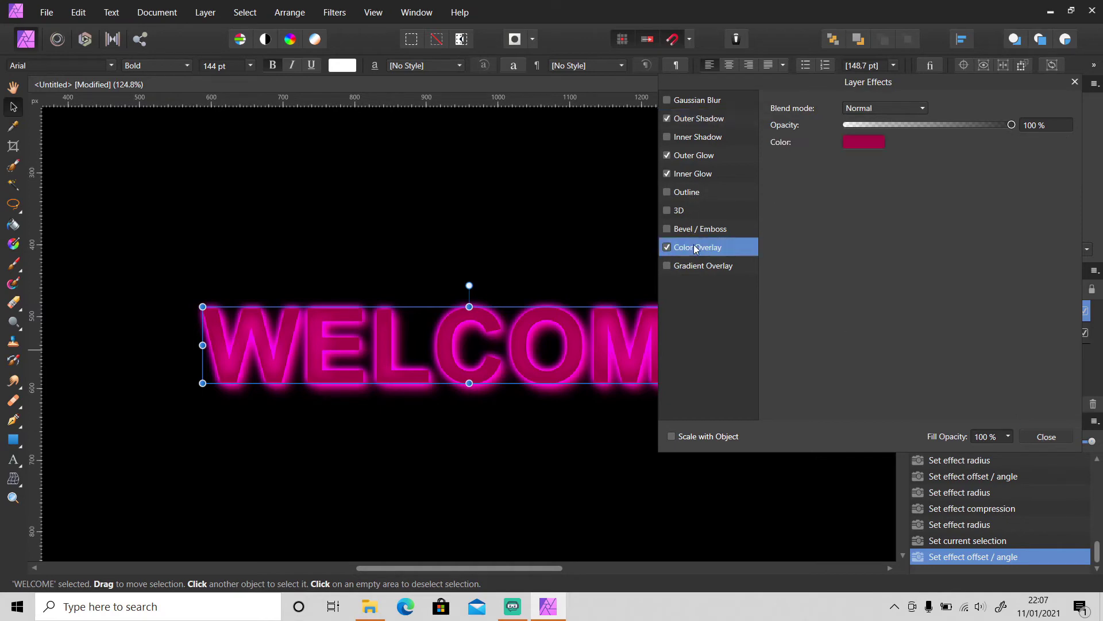
click(877, 142)
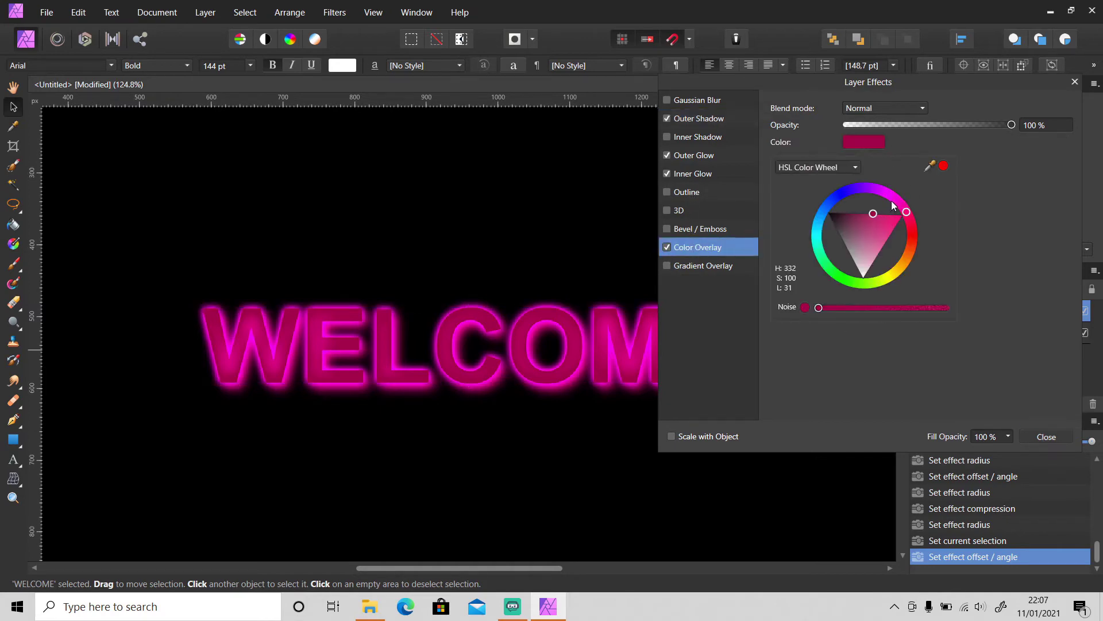
mouse_move(906, 211)
mouse_down()
mouse_move(909, 224)
mouse_move(912, 213)
mouse_move(881, 209)
mouse_move(910, 216)
mouse_up()
click(886, 216)
click(908, 211)
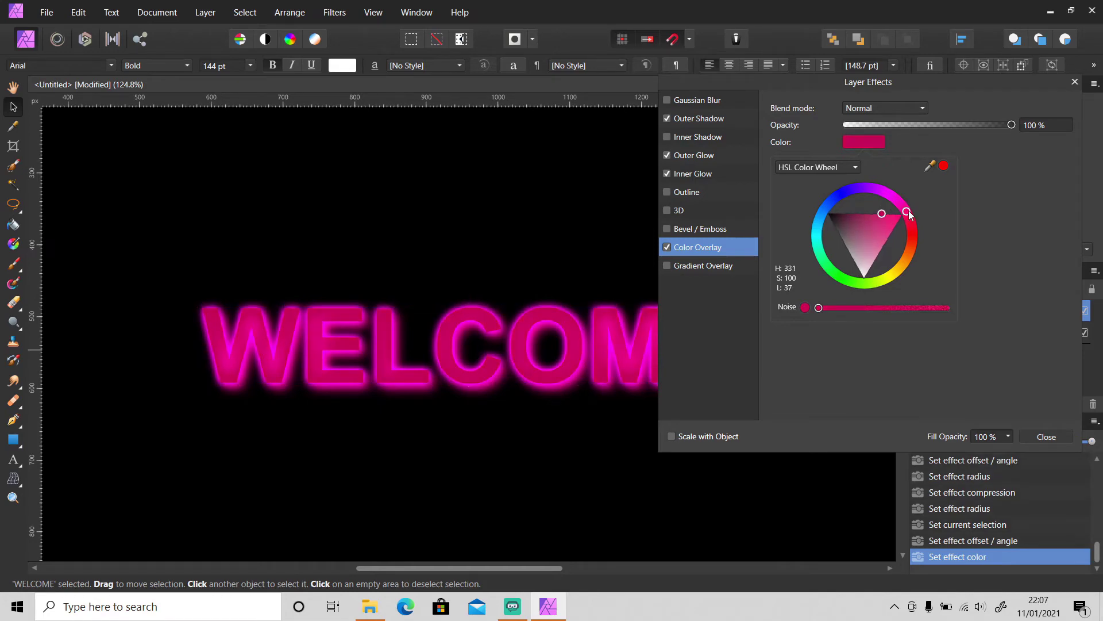
click(1049, 437)
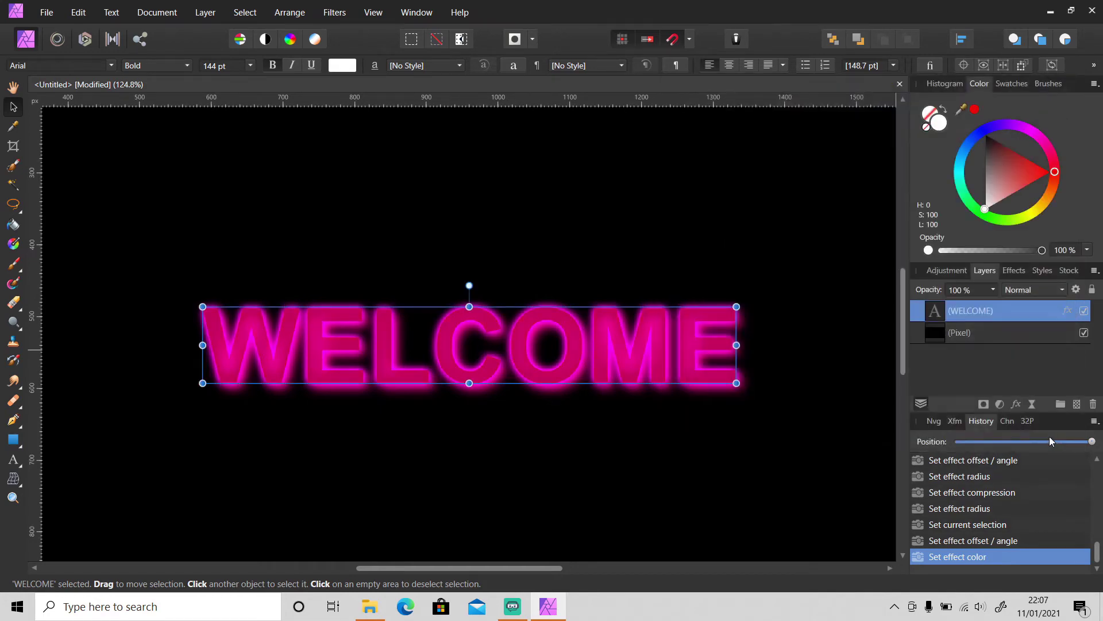
- Clear the selection and examine the glowing text against the whole black canvas
click(719, 460)
scroll(720, 460, down, 3)
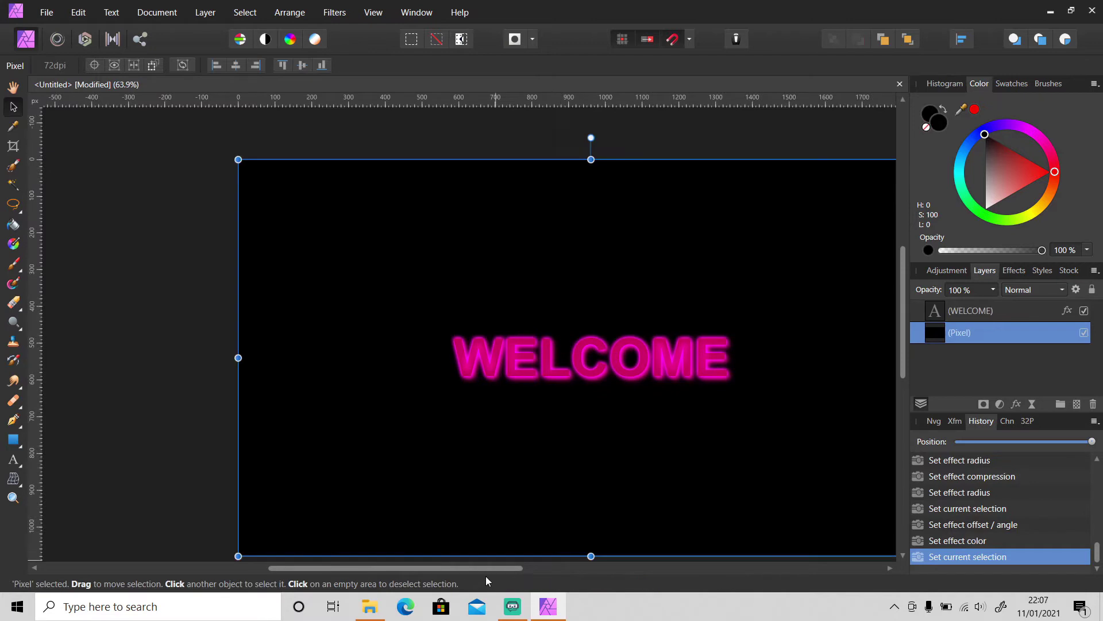
drag(492, 568, 550, 565)
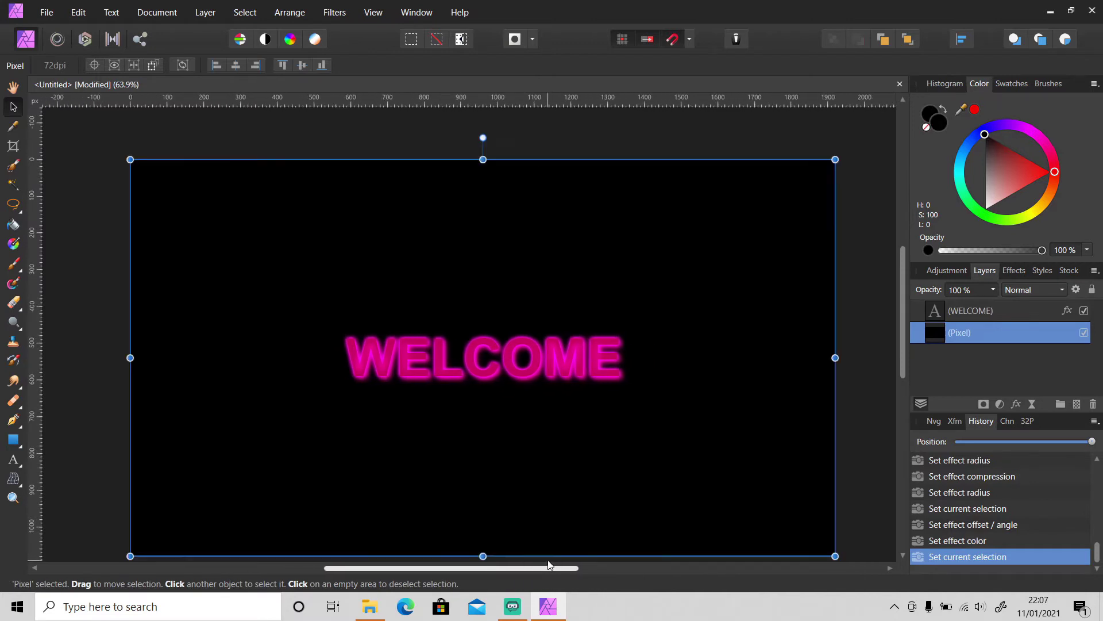
click(885, 428)
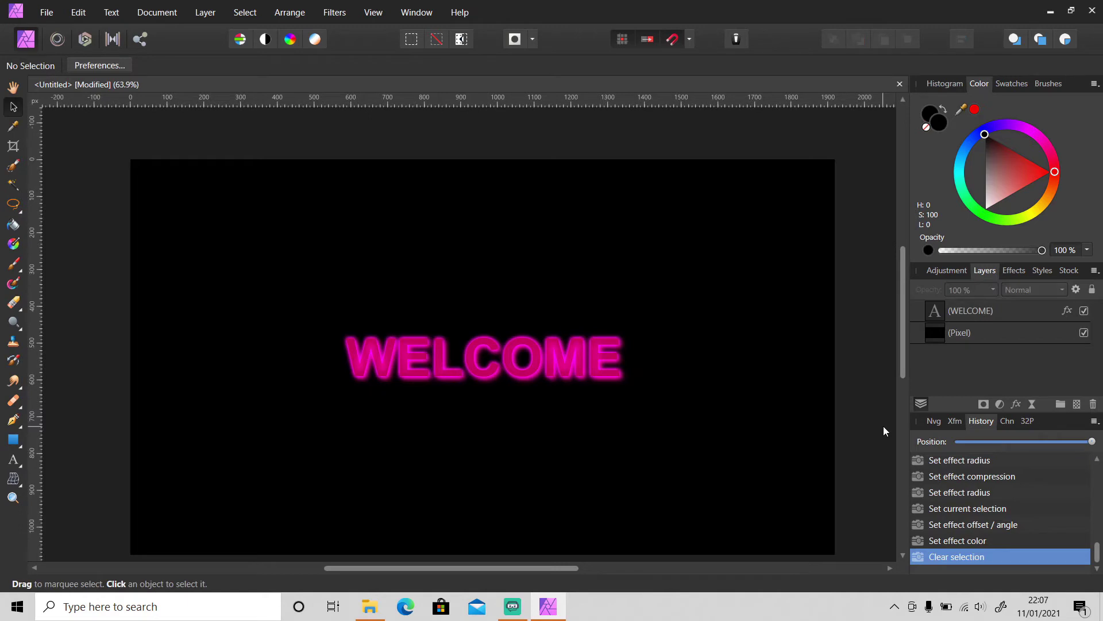
scroll(884, 426, down, 2)
scroll(884, 430, up, 1)
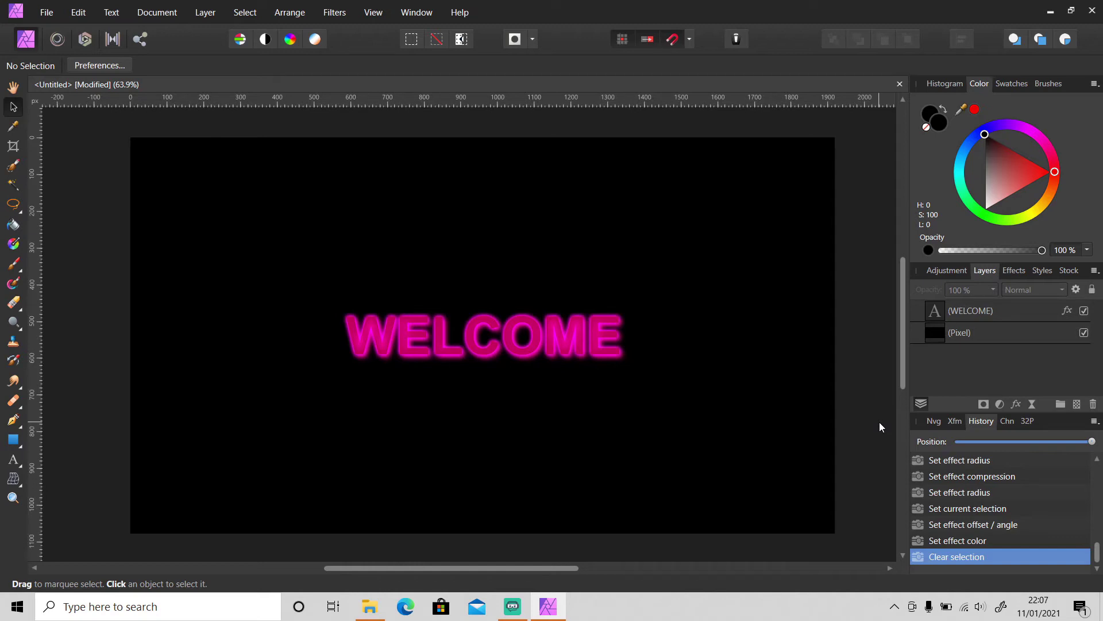
- Turn off the WELCOME text's Inner Glow, change its Color Overlay to black, then close the effects and deselect the text
click(1067, 311)
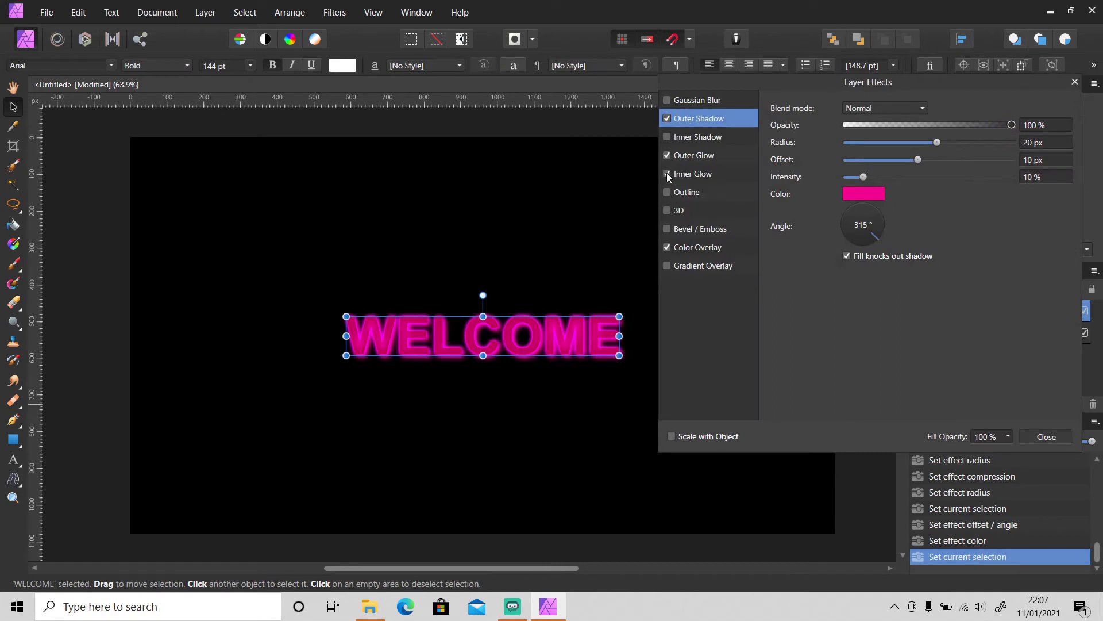
click(666, 173)
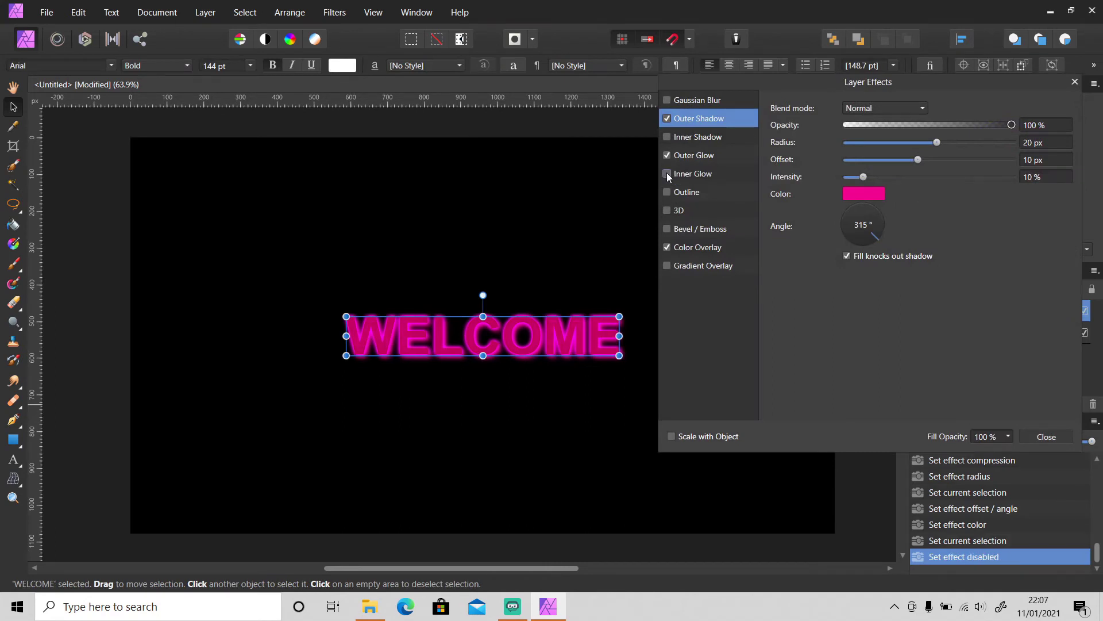
click(694, 247)
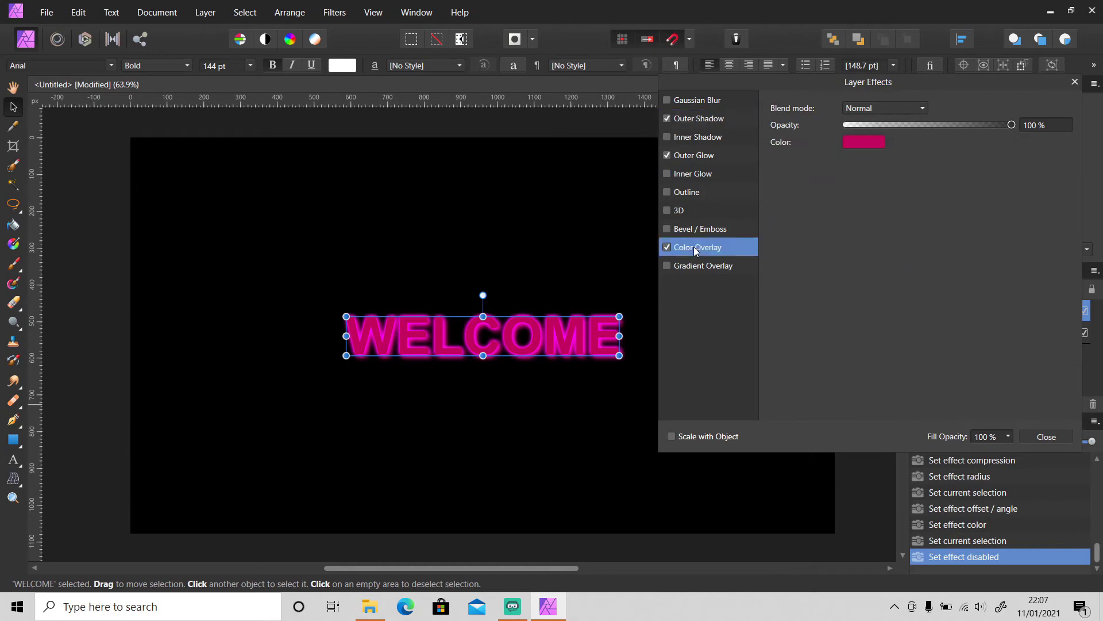
click(870, 144)
drag(851, 226, 822, 211)
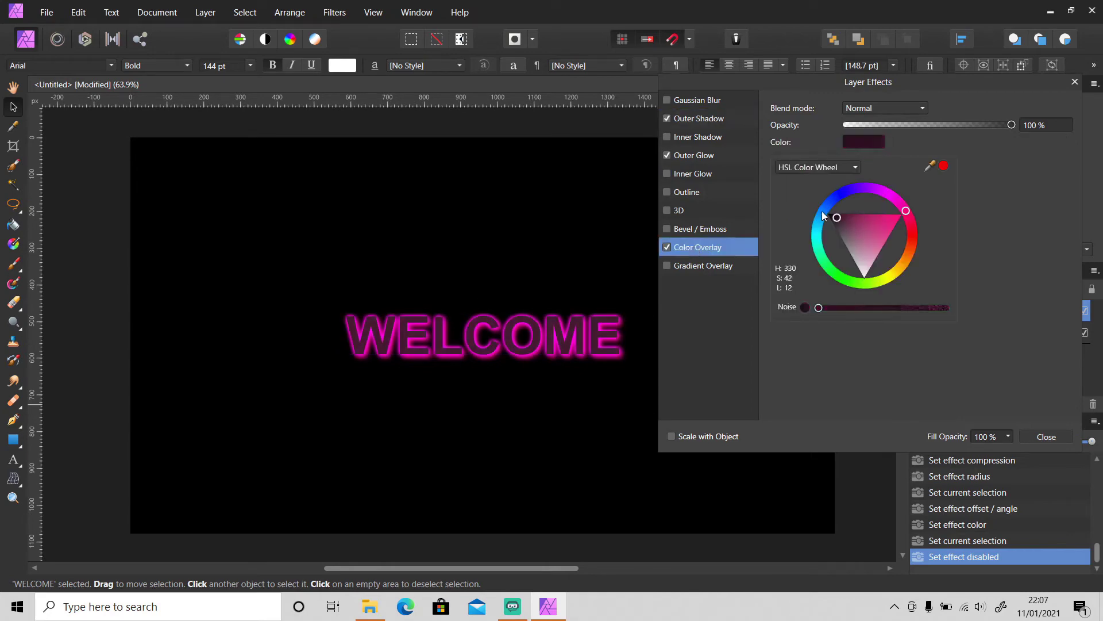
click(1040, 437)
click(1038, 436)
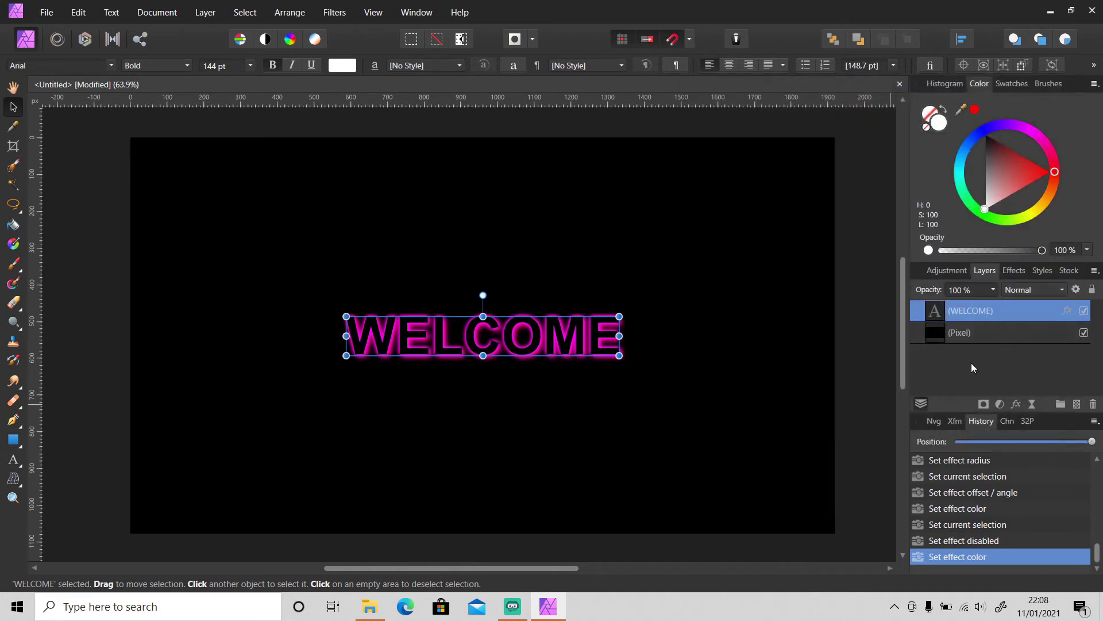
click(851, 406)
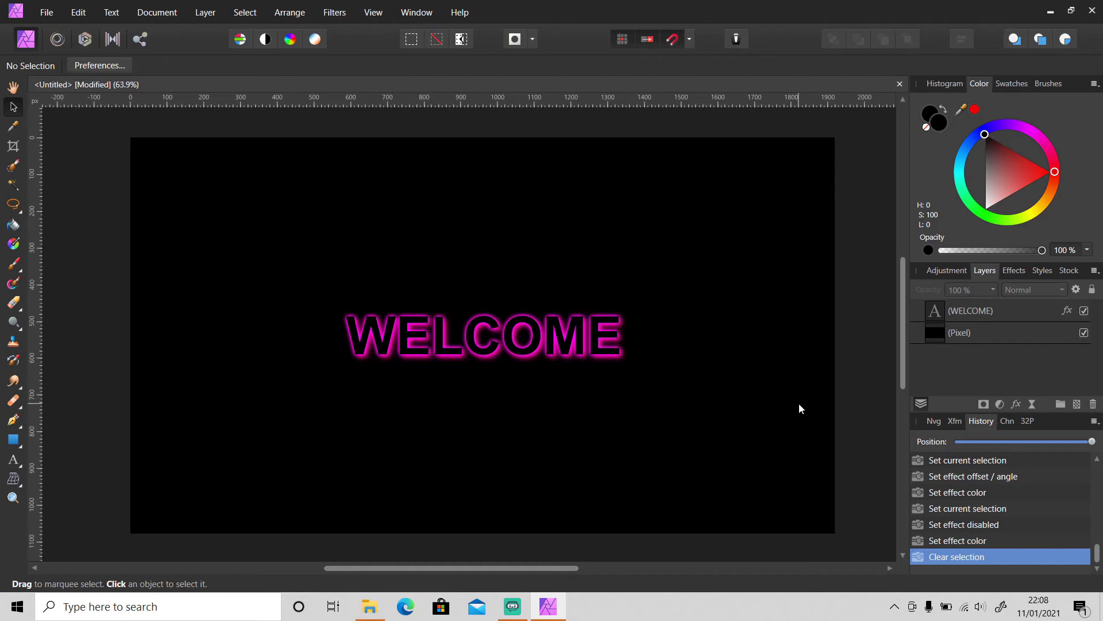
- Open the dark shopfront photo jianxiang-wu-qDKwTfOy_c8-unsplash from the Downloads folder as a new document
click(373, 607)
drag(835, 256, 1001, 536)
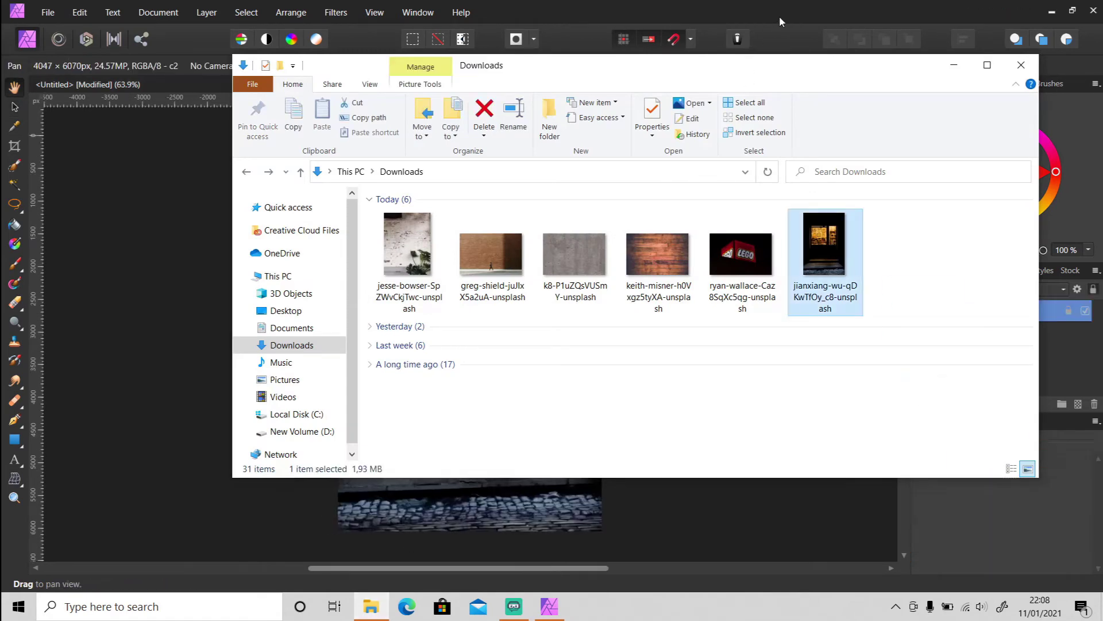
click(779, 16)
key(h)
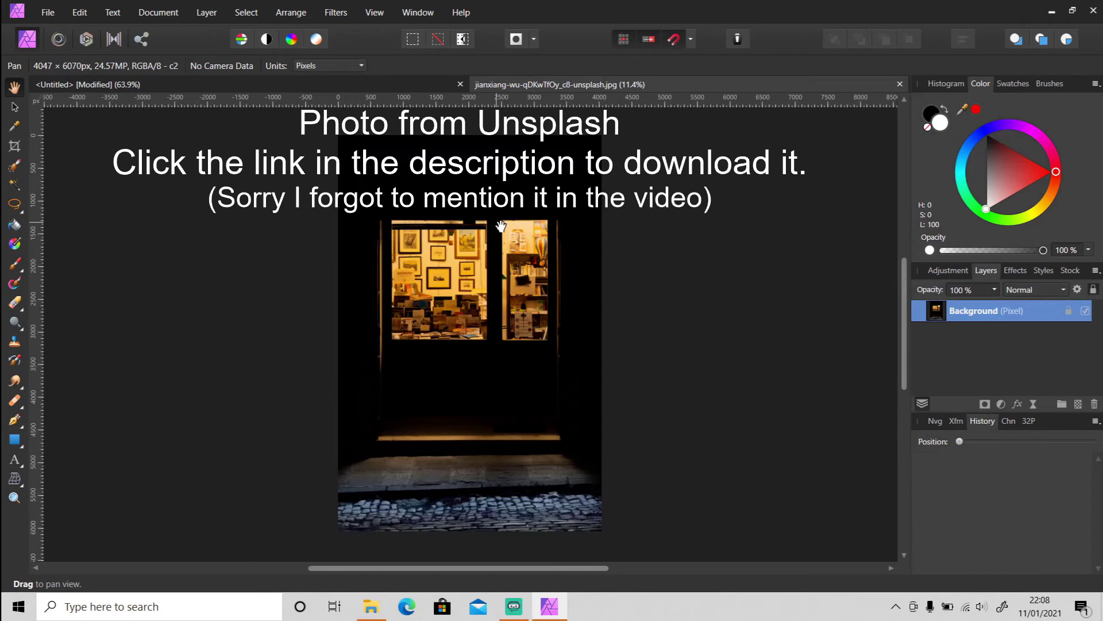
- Add the artistic text "WELCOME" on the dark wall above the shop windows
scroll(470, 197, up, 2)
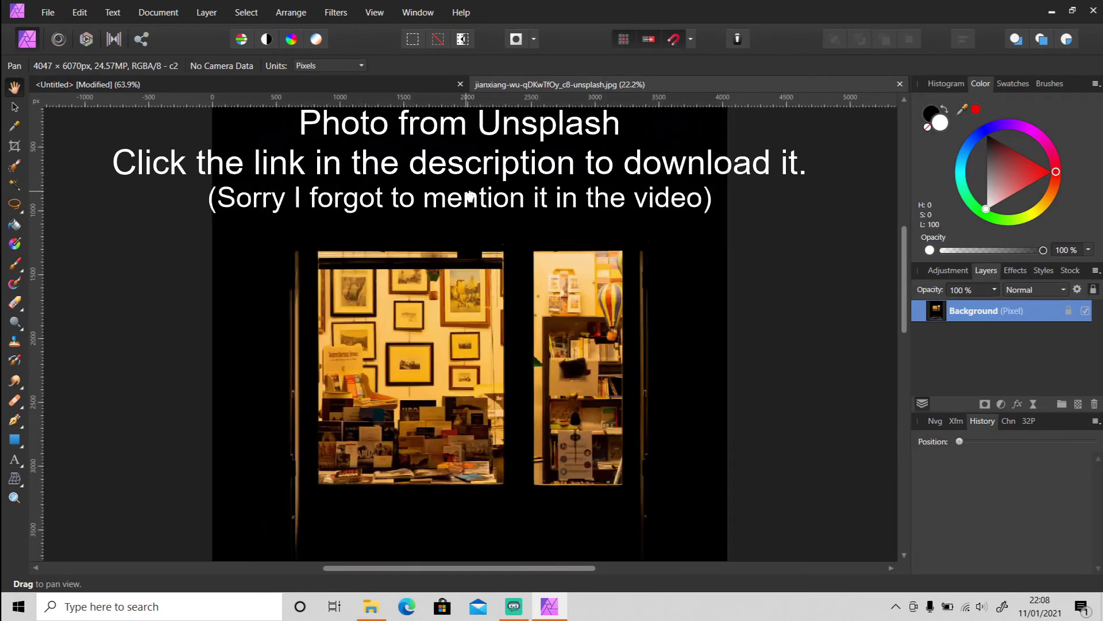
scroll(475, 218, up, 2)
key(t)
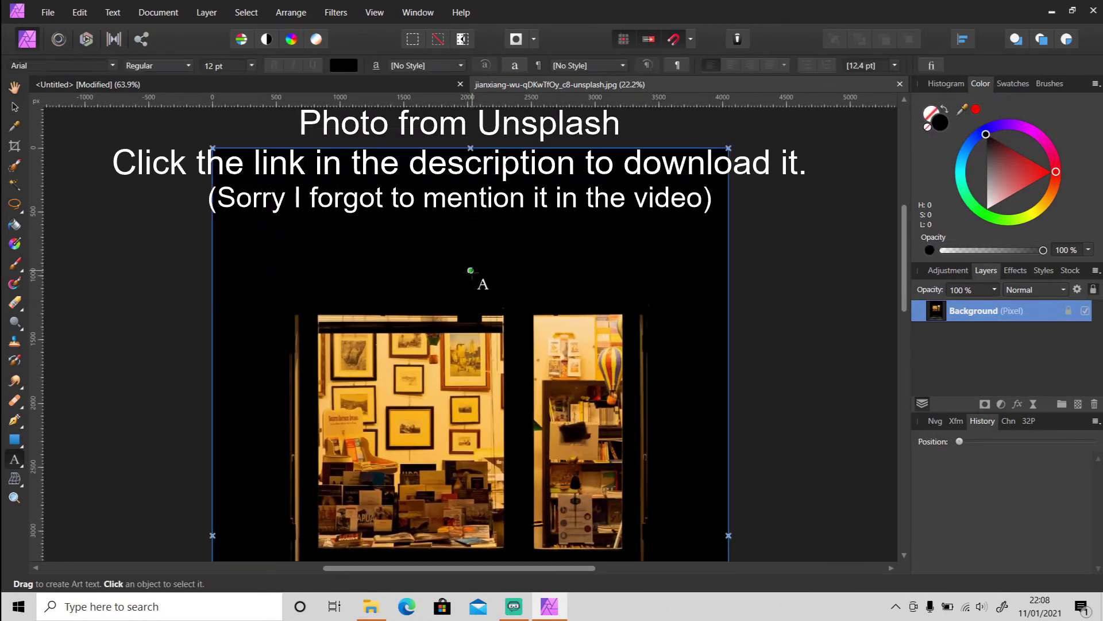
click(530, 287)
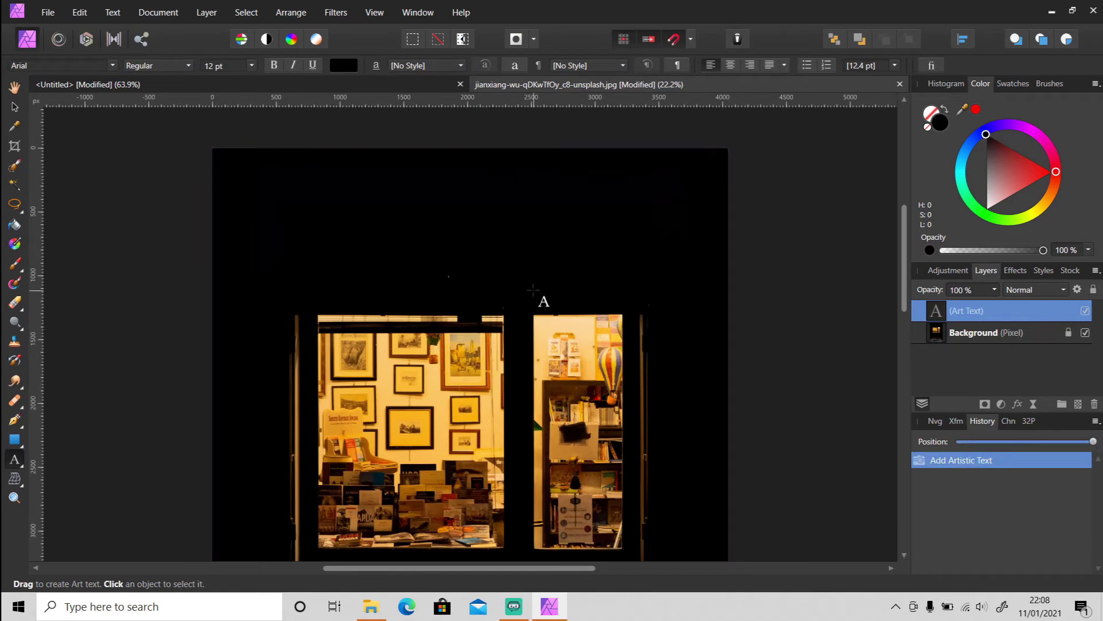
text(WELCOME)
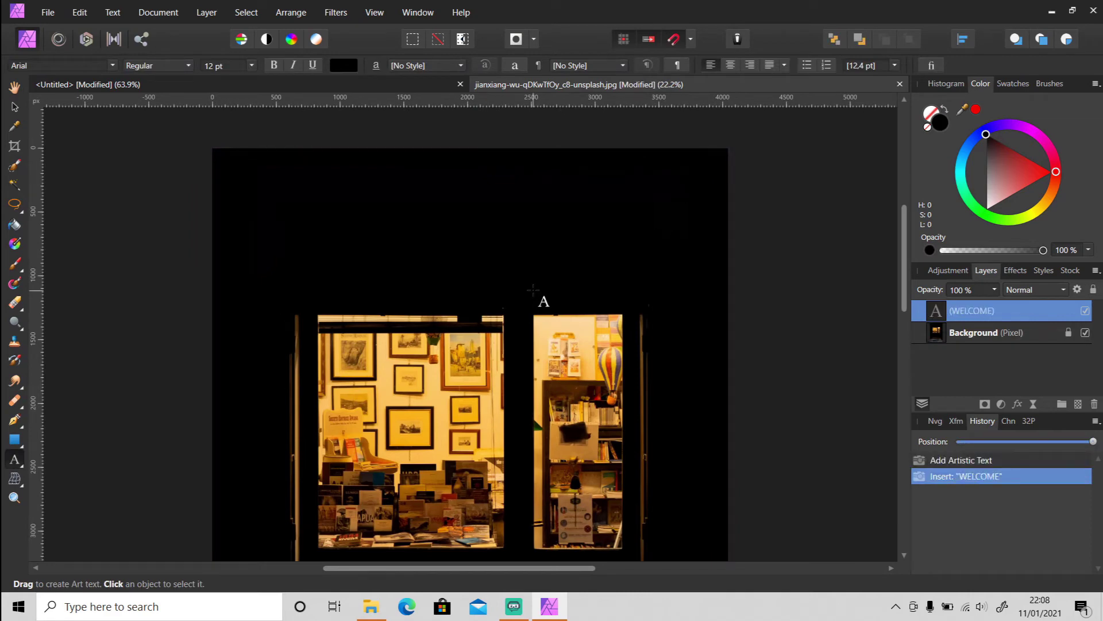
- Select all of the WELCOME text and give it a white fill
key(ctrl+a)
click(344, 65)
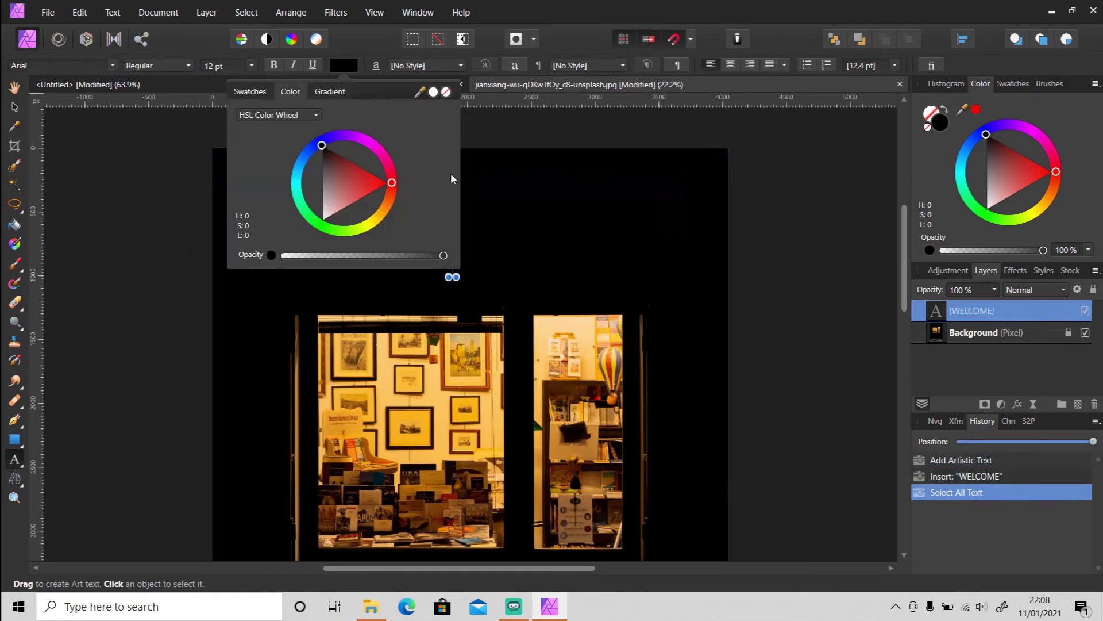
drag(343, 206, 262, 286)
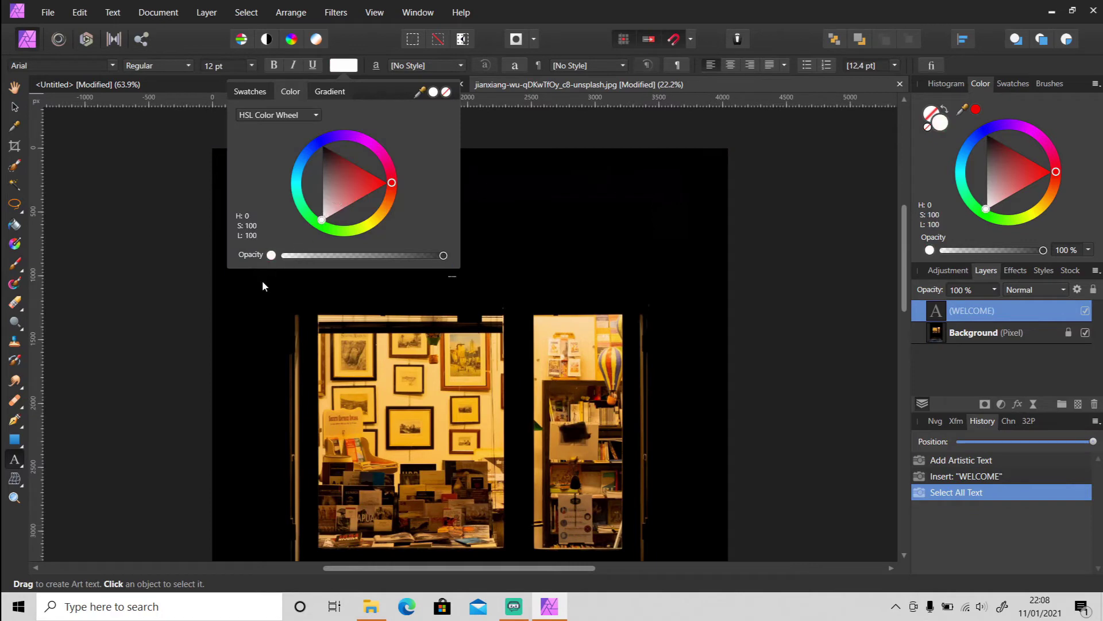
- Set the WELCOME text to 288 pt and the Bold weight
click(251, 64)
click(252, 65)
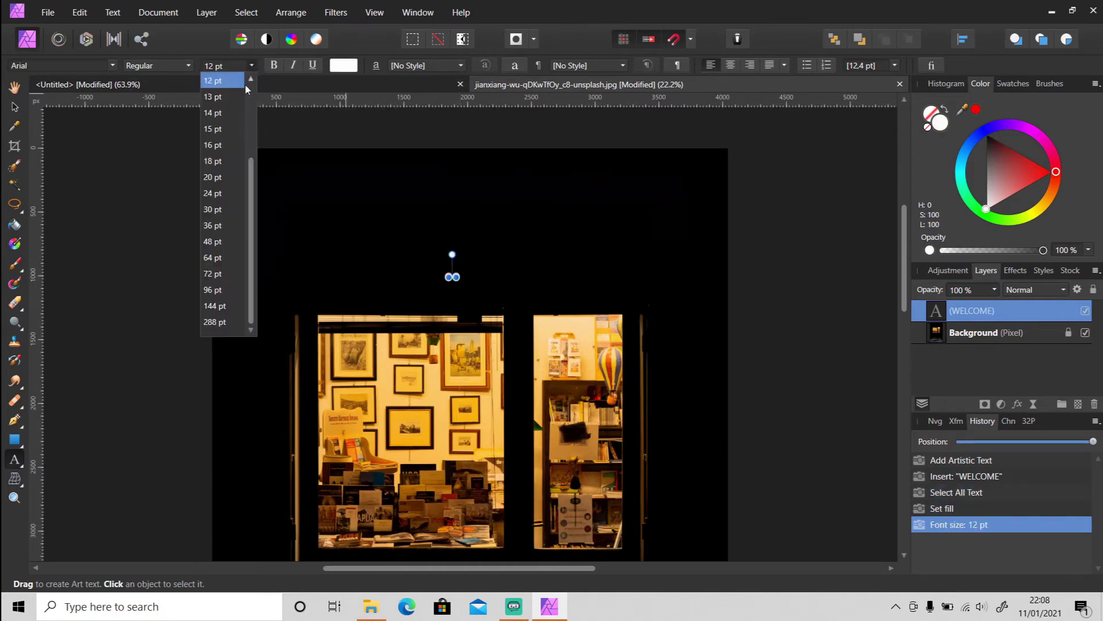
click(214, 322)
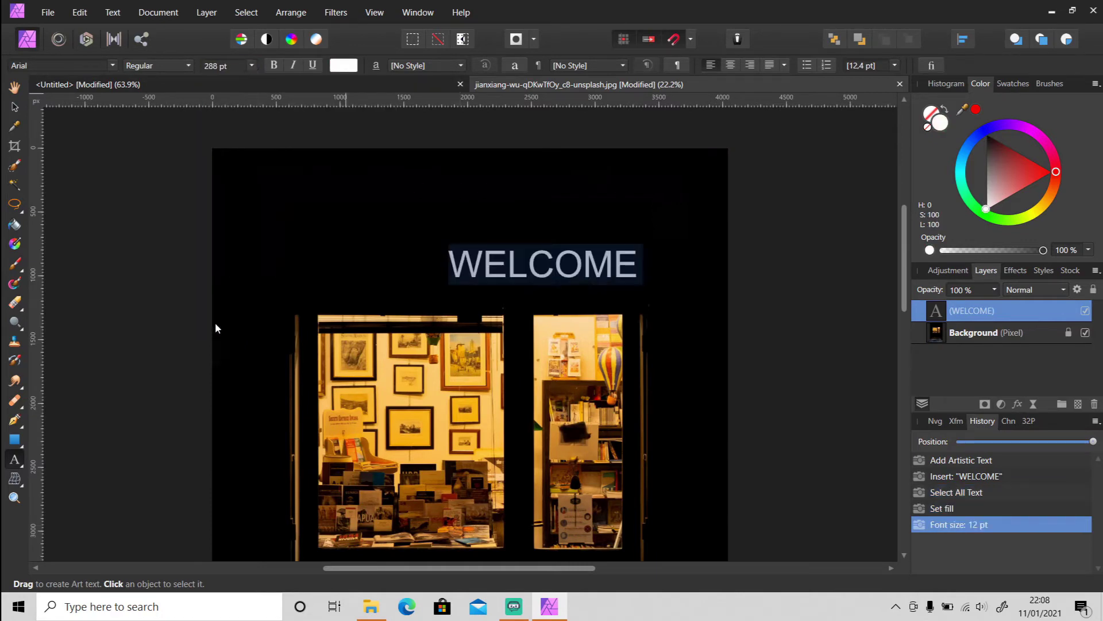
click(151, 65)
click(154, 114)
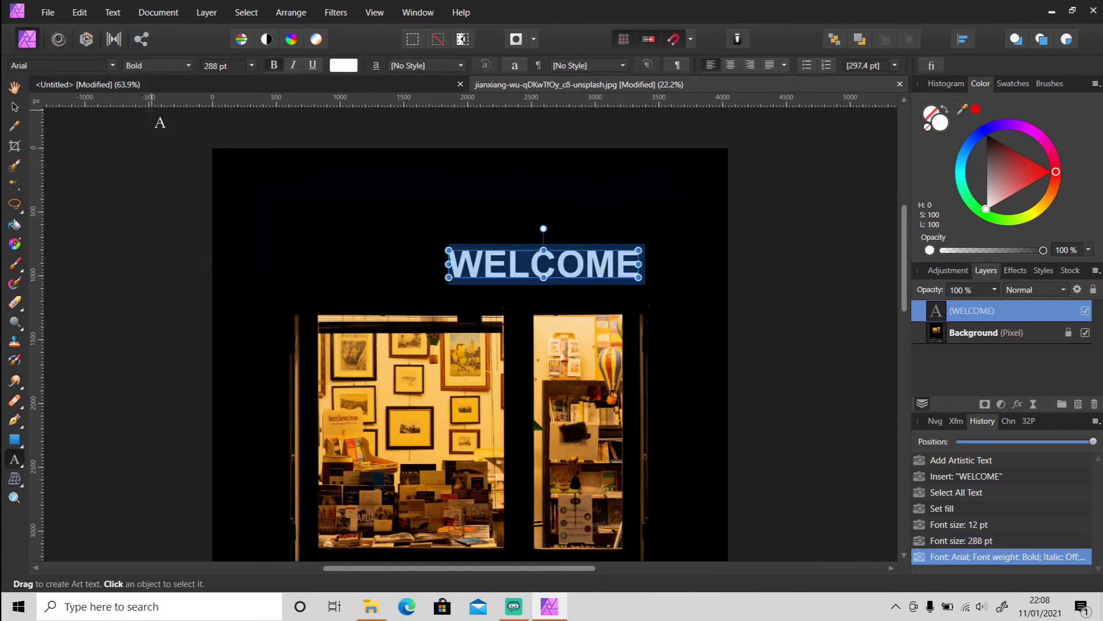
- Move the WELCOME text so it is centred horizontally on the photo just above the shop windows
click(15, 107)
drag(475, 264, 439, 298)
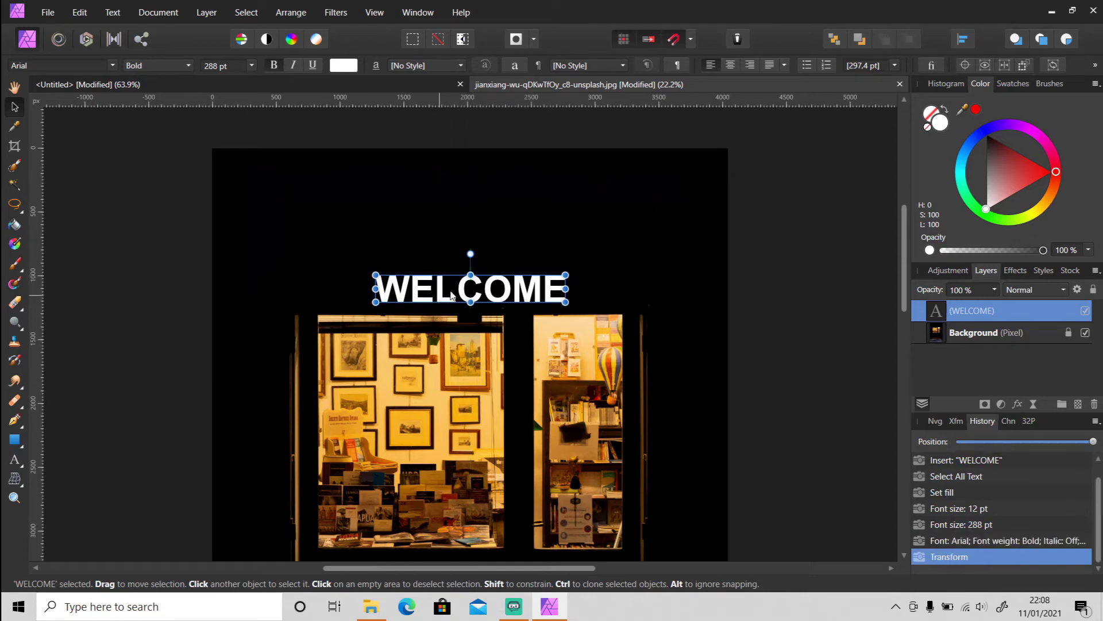
click(805, 314)
- Open the WELCOME text's layer effects and enable a black Color Overlay
click(538, 300)
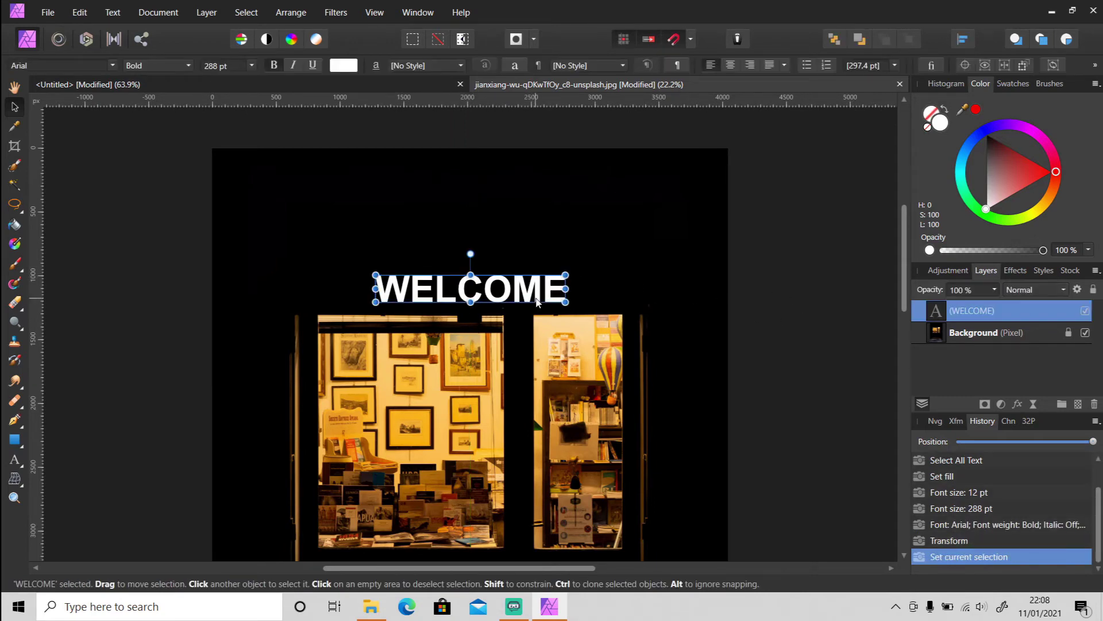
click(1018, 404)
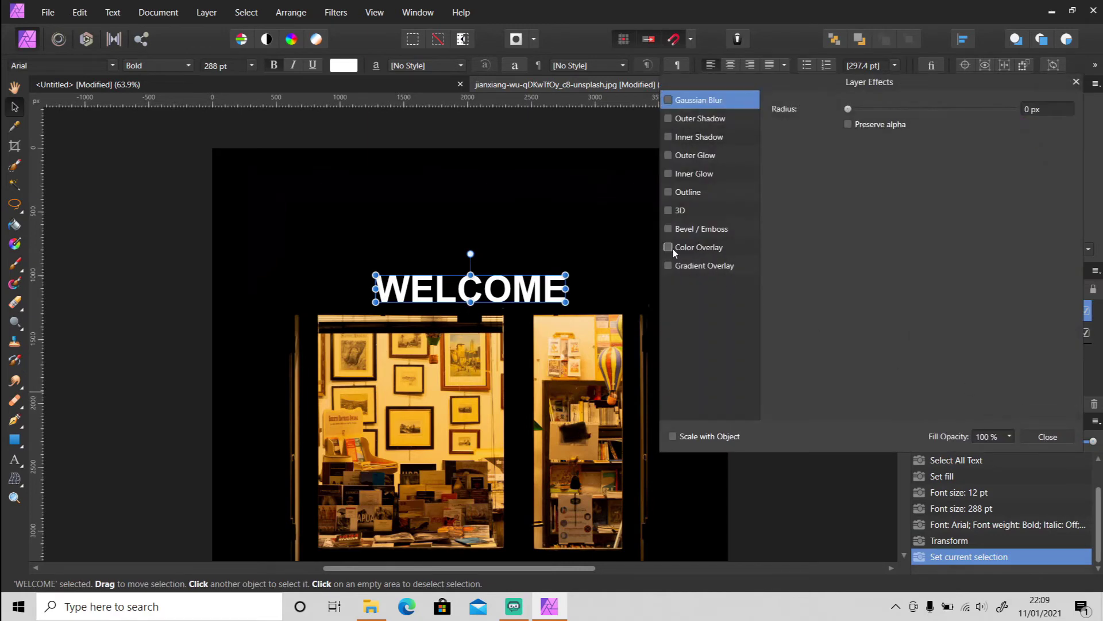
click(672, 248)
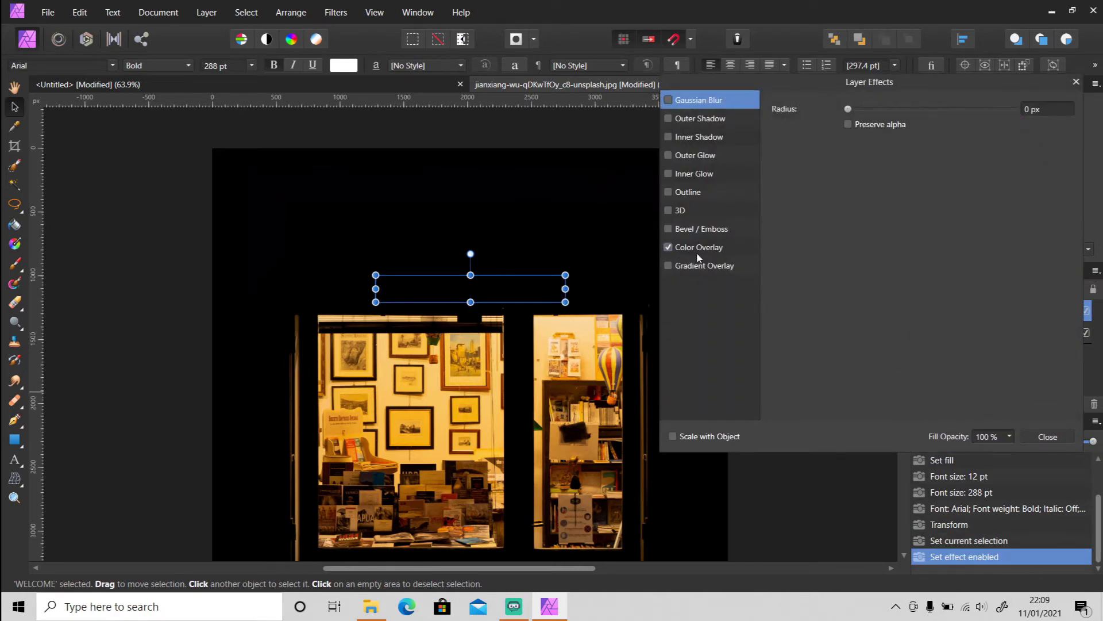
- Enable an Outer Glow on the text with a 20 px radius and a yellow color
click(667, 156)
click(695, 154)
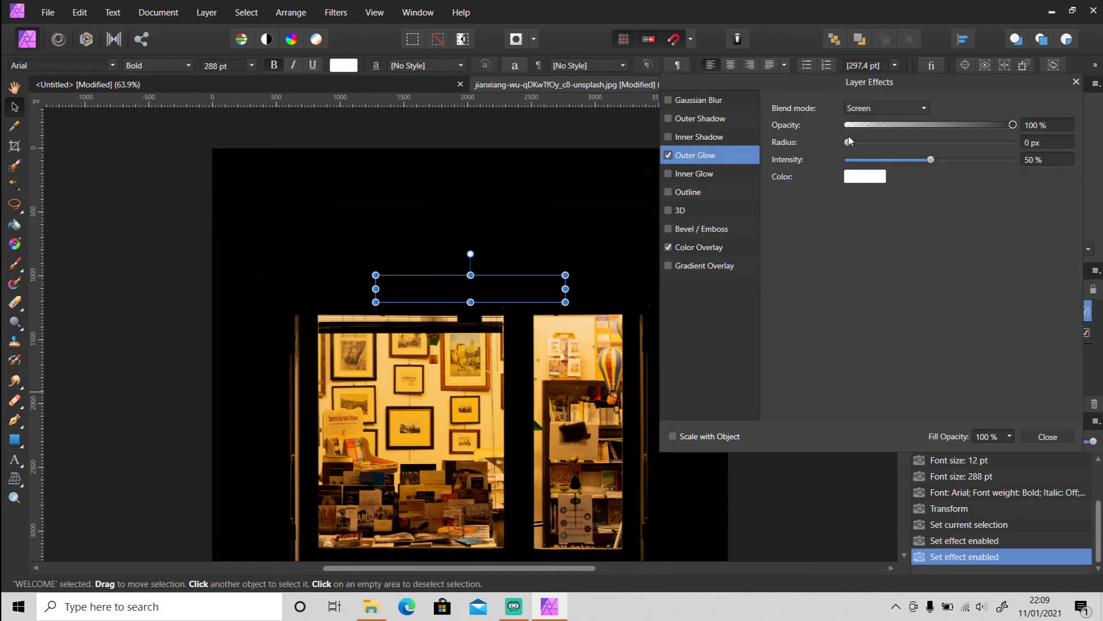
drag(850, 144, 949, 152)
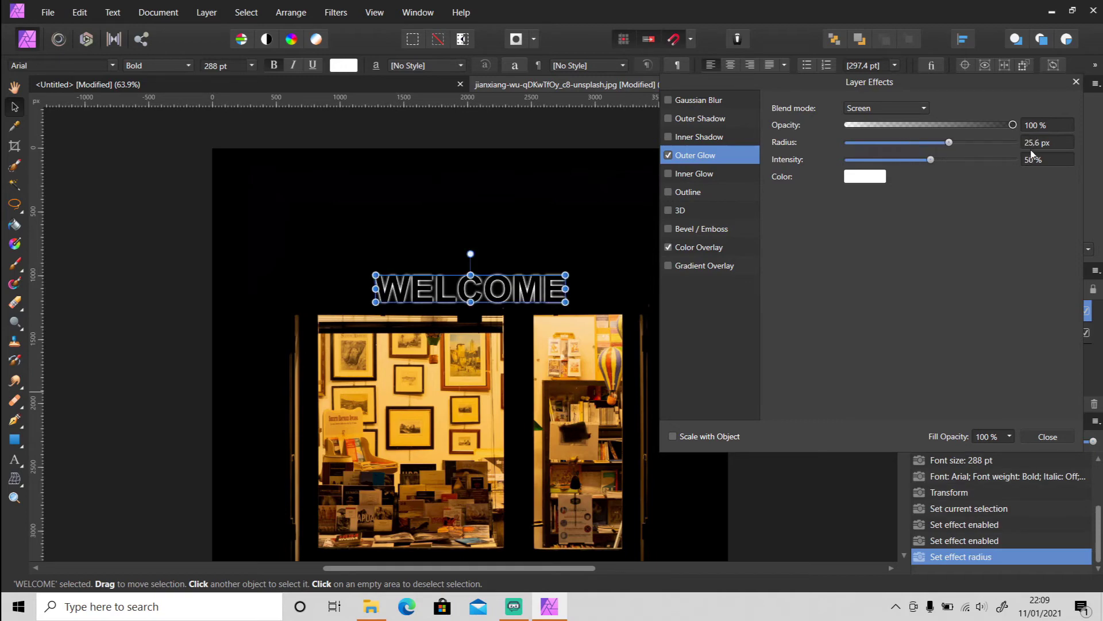
click(1035, 143)
text(15)
key(Return)
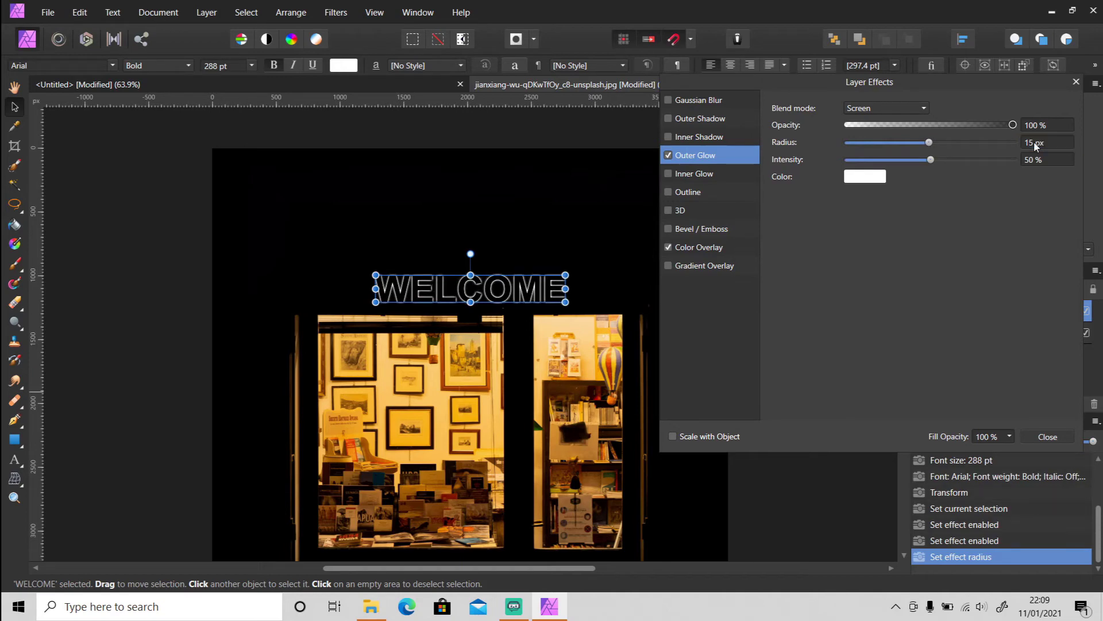
click(1035, 143)
text(20)
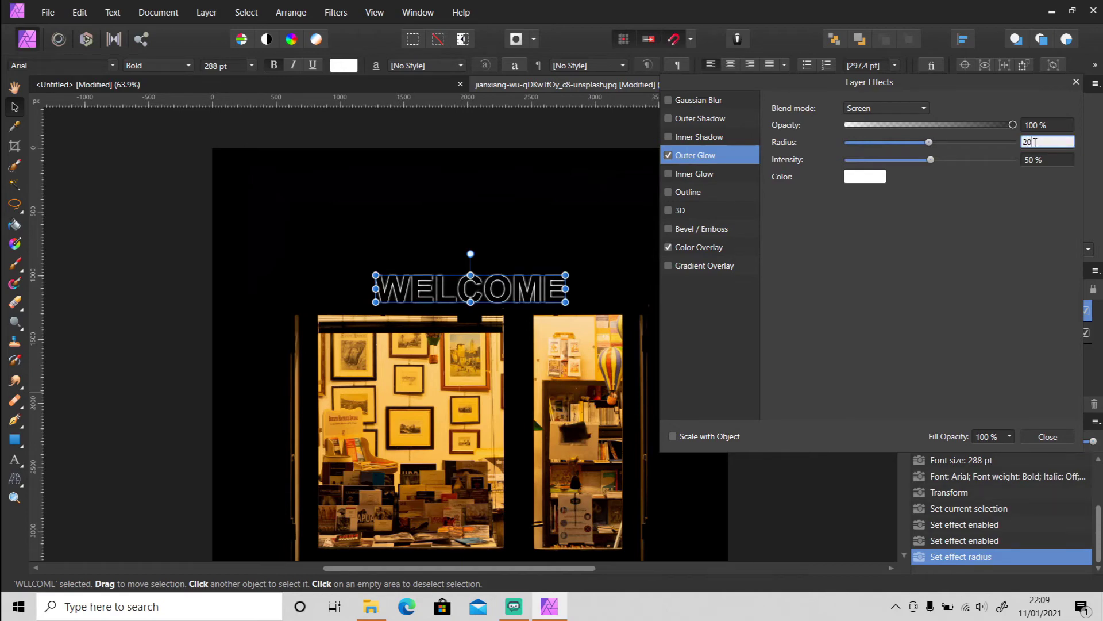
key(Return)
click(869, 176)
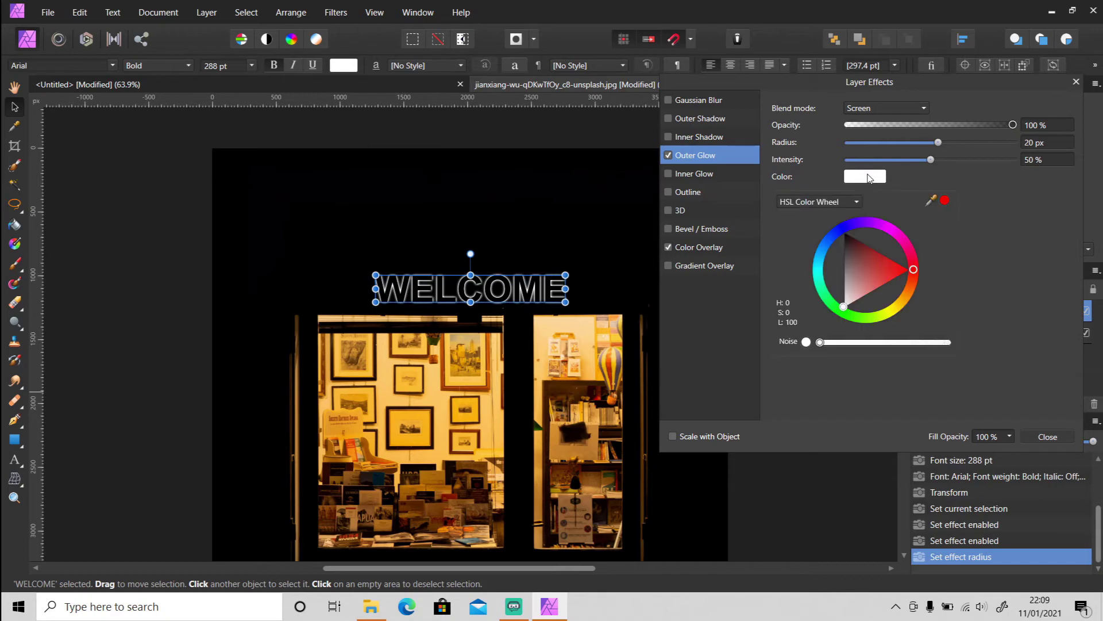
drag(908, 276, 892, 308)
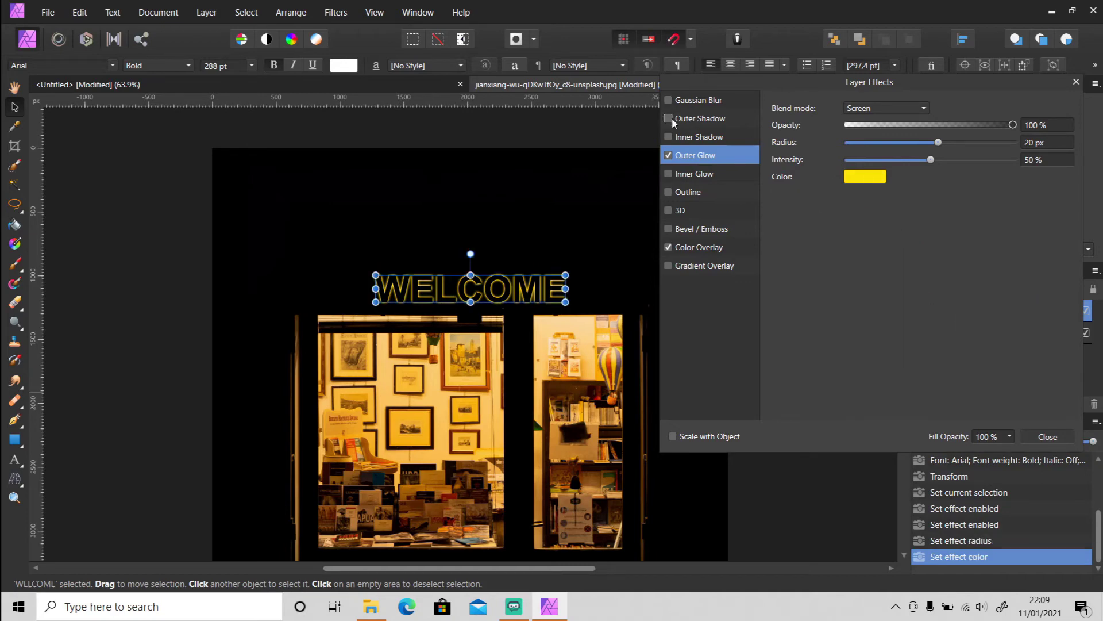
- Enable an Outer Shadow on the text with Normal blend mode and 100 % opacity
click(669, 118)
click(742, 120)
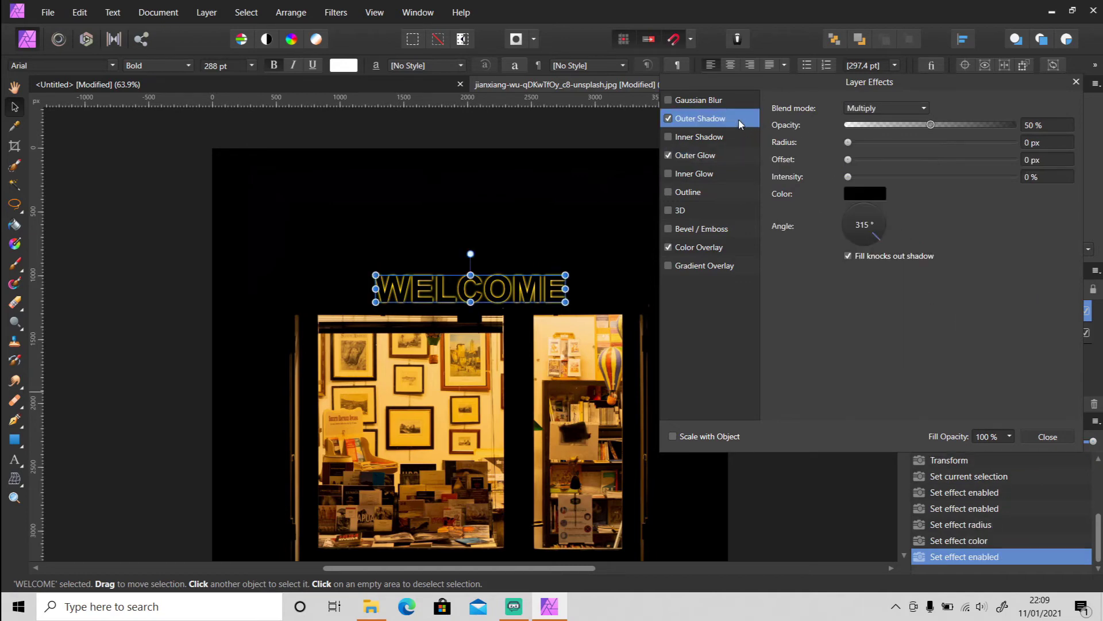
click(874, 109)
scroll(873, 122, up, 1)
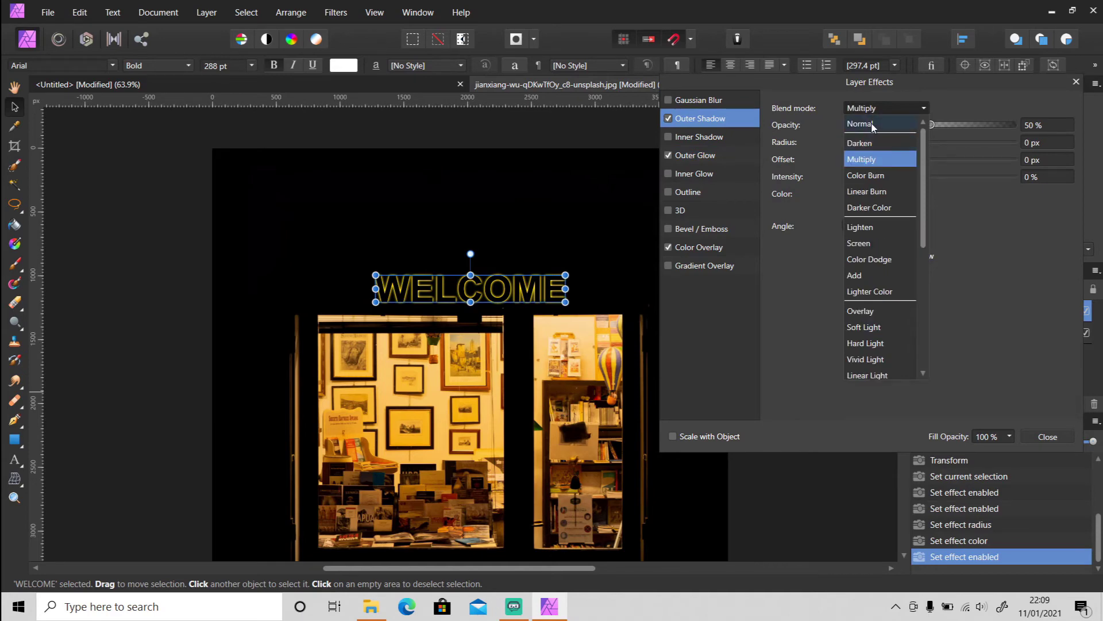
click(878, 127)
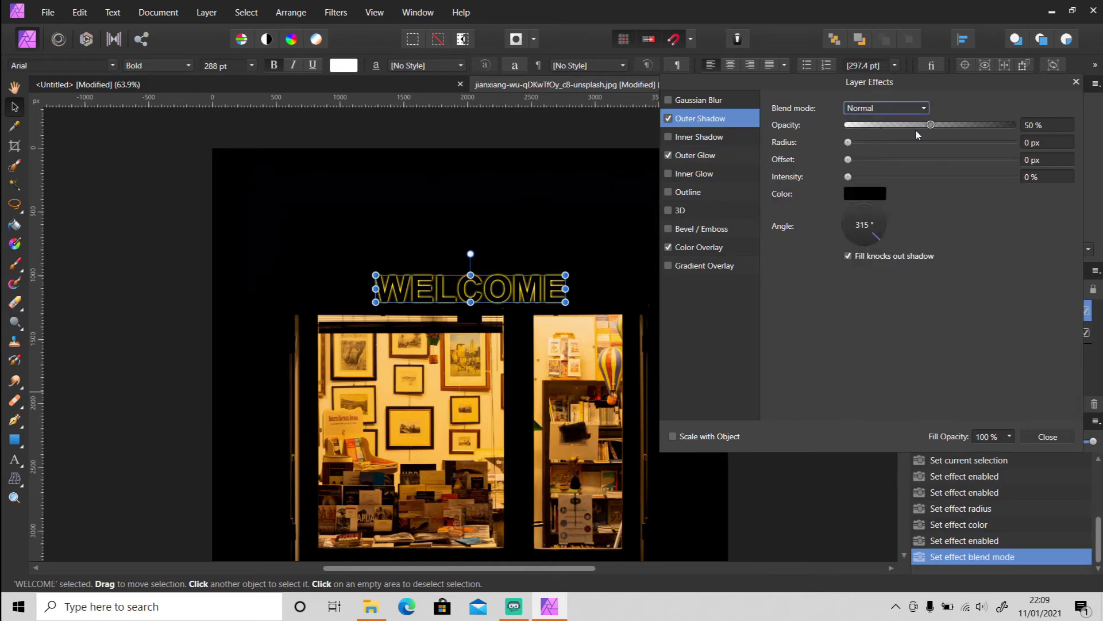
drag(931, 128, 1037, 134)
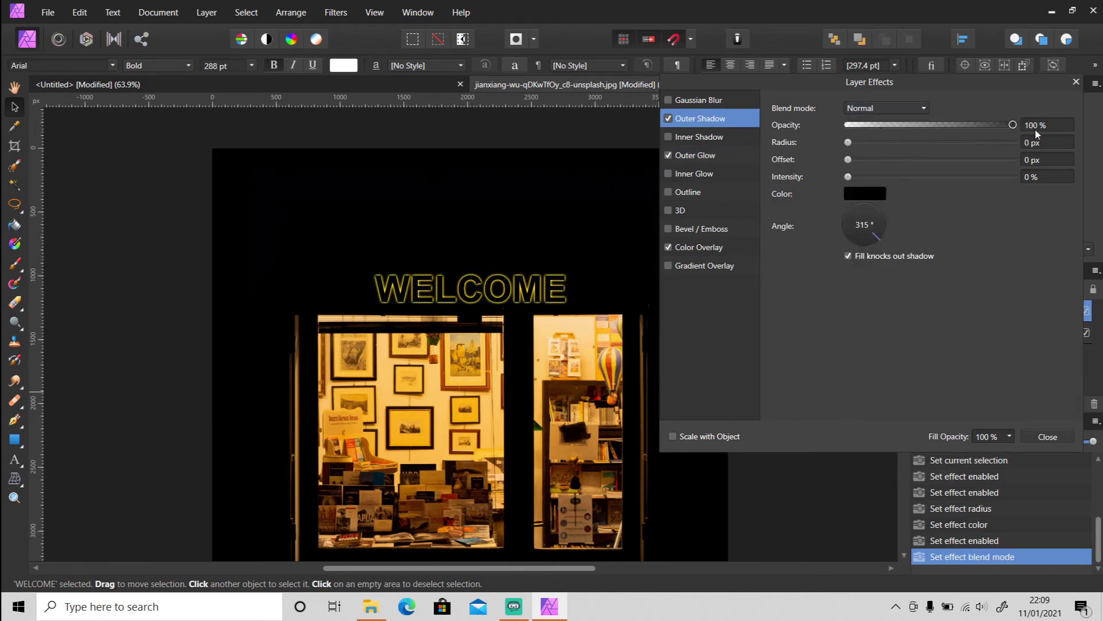
- Change the outer shadow's color to white
click(854, 141)
click(864, 194)
drag(866, 267, 806, 385)
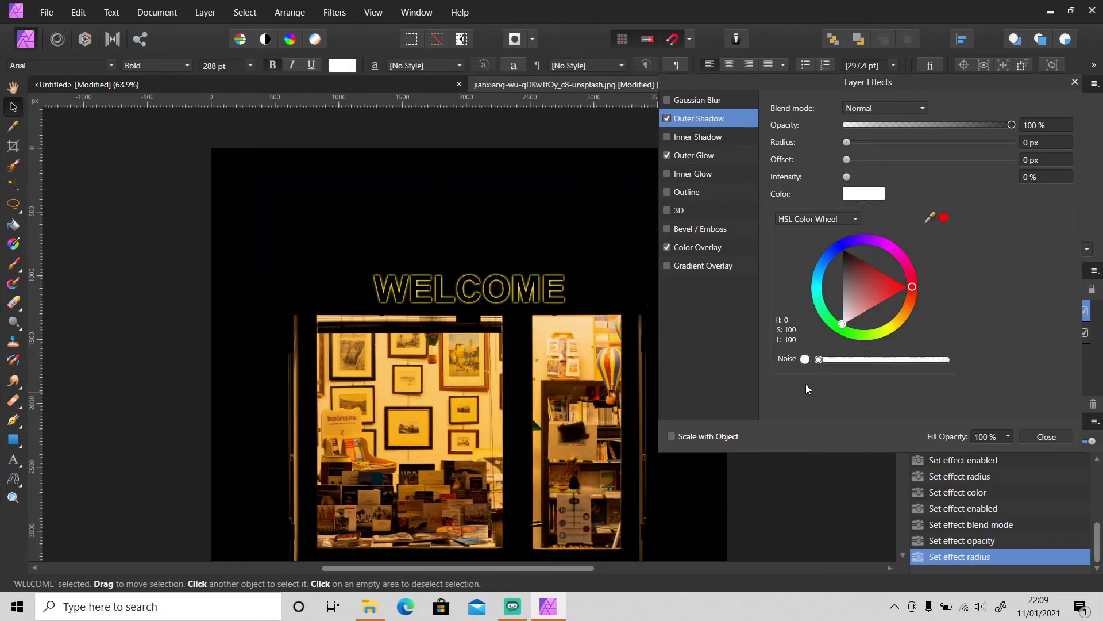
click(849, 141)
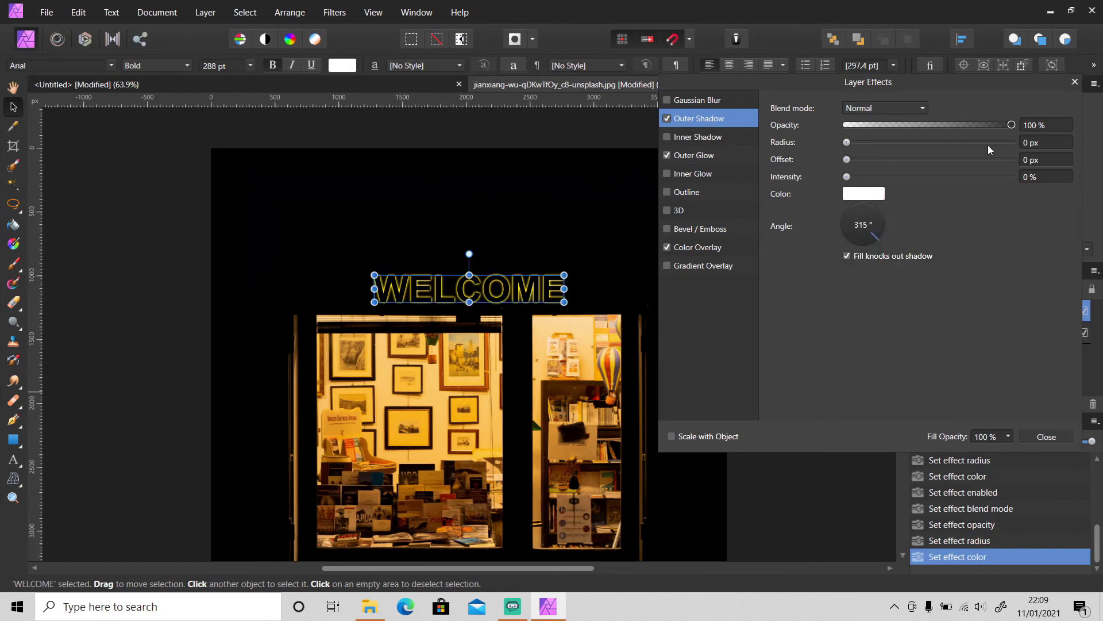
- Set the outer shadow's radius to 15 px and its offset to 10 px
drag(850, 141, 935, 142)
click(1028, 142)
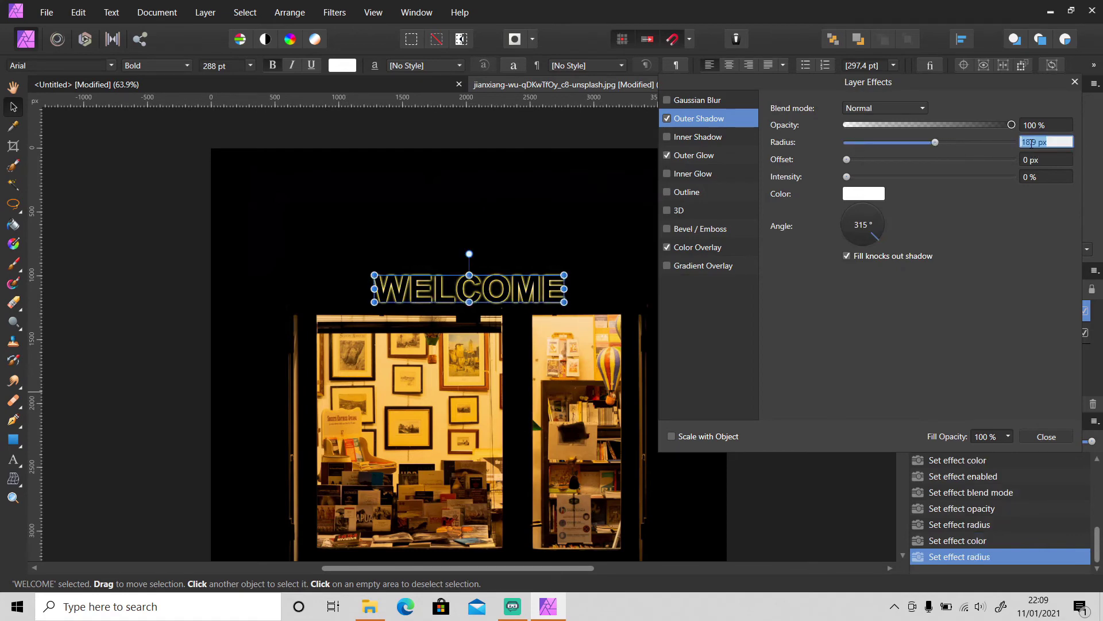
text(15)
key(Return)
drag(848, 161, 928, 163)
click(1030, 161)
text(10)
key(Return)
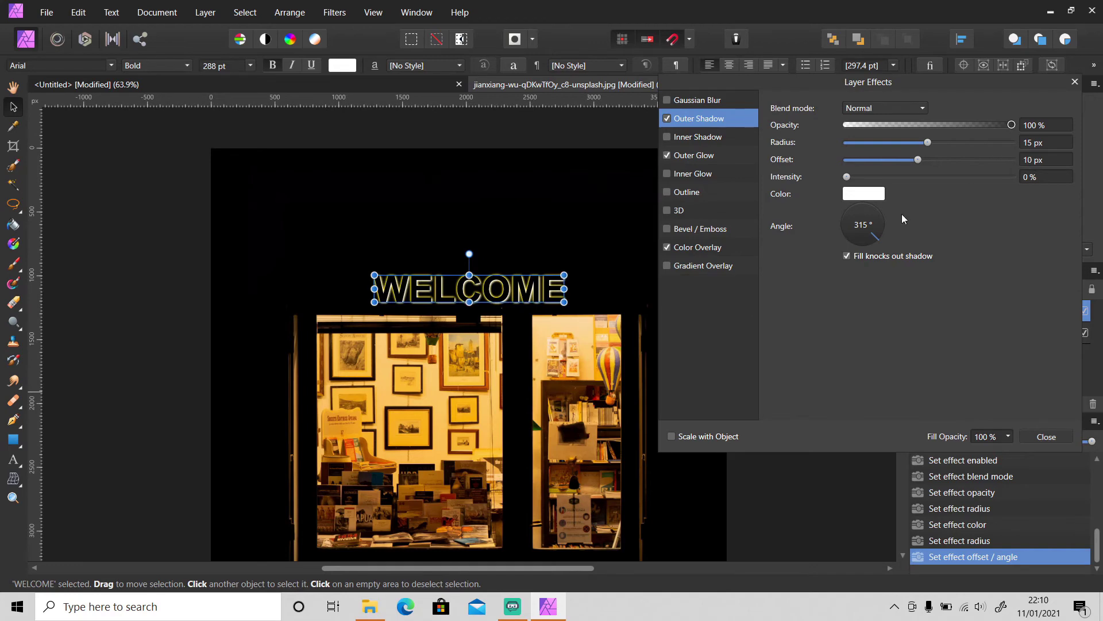
- Set the outer shadow's intensity to 10 %
click(1038, 178)
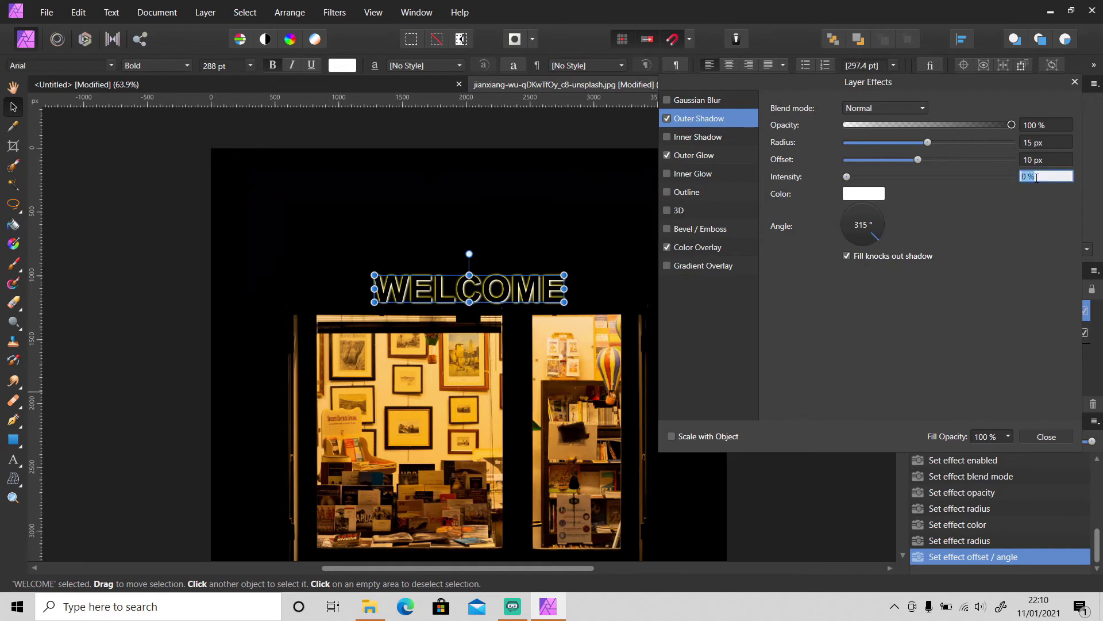
text(10)
key(Return)
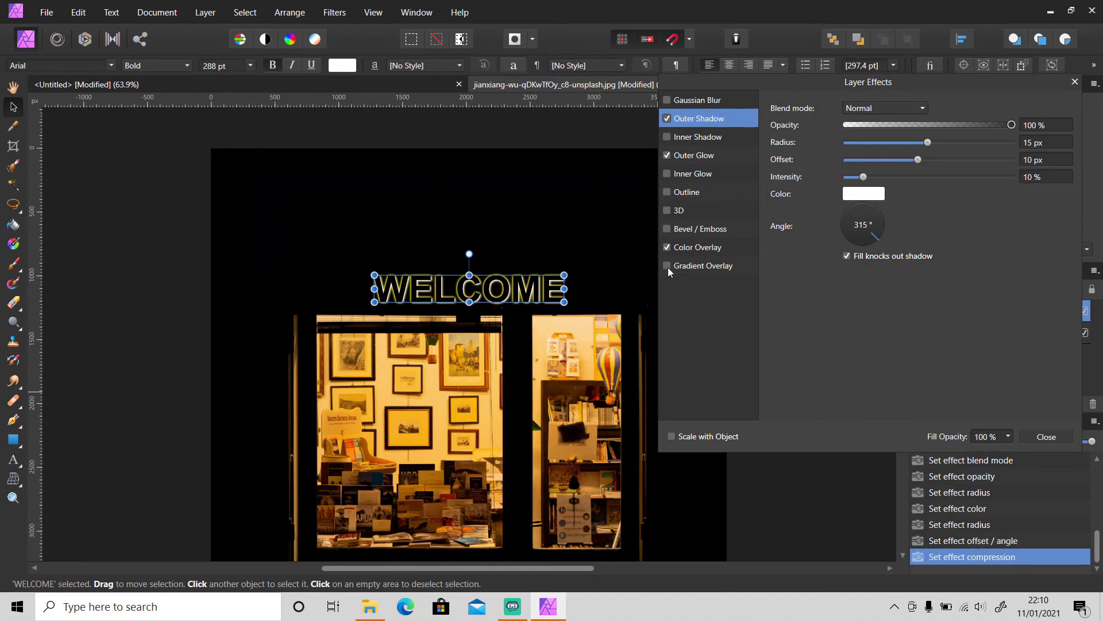
- Change the outer shadow's color to orange and close the layer effects
scroll(500, 296, up, 1)
scroll(500, 296, up, 2)
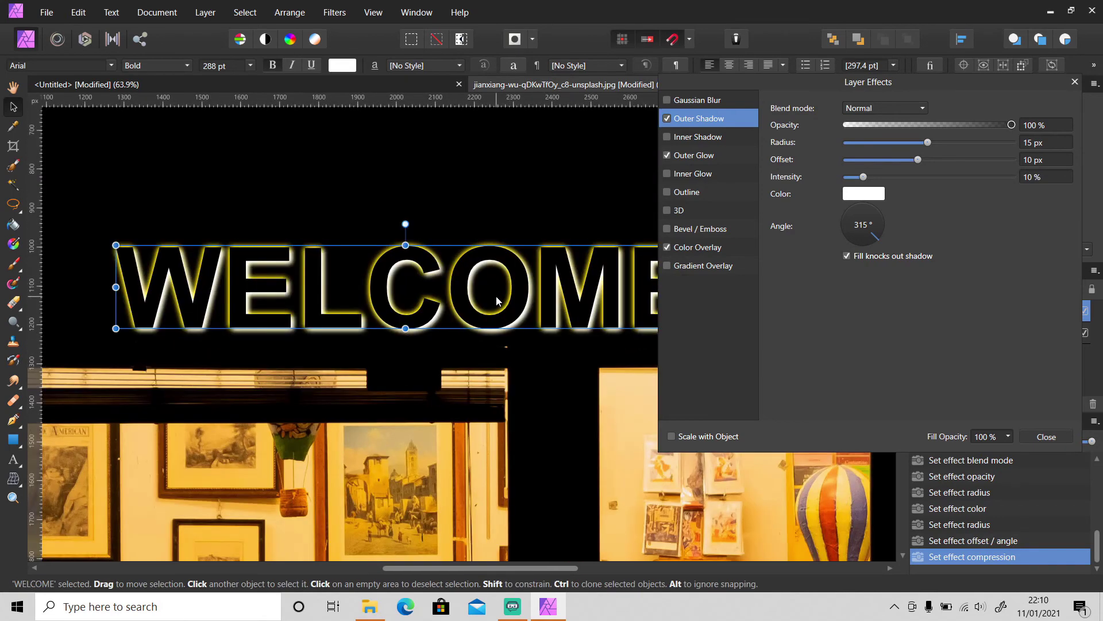
click(870, 193)
drag(913, 287, 933, 310)
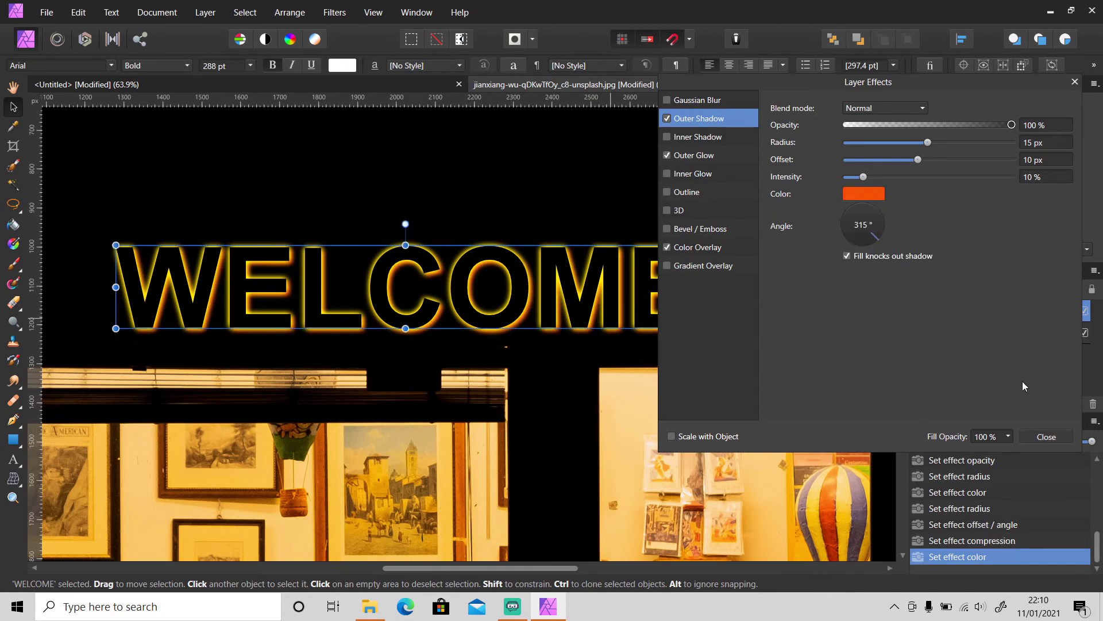
click(1054, 436)
click(826, 305)
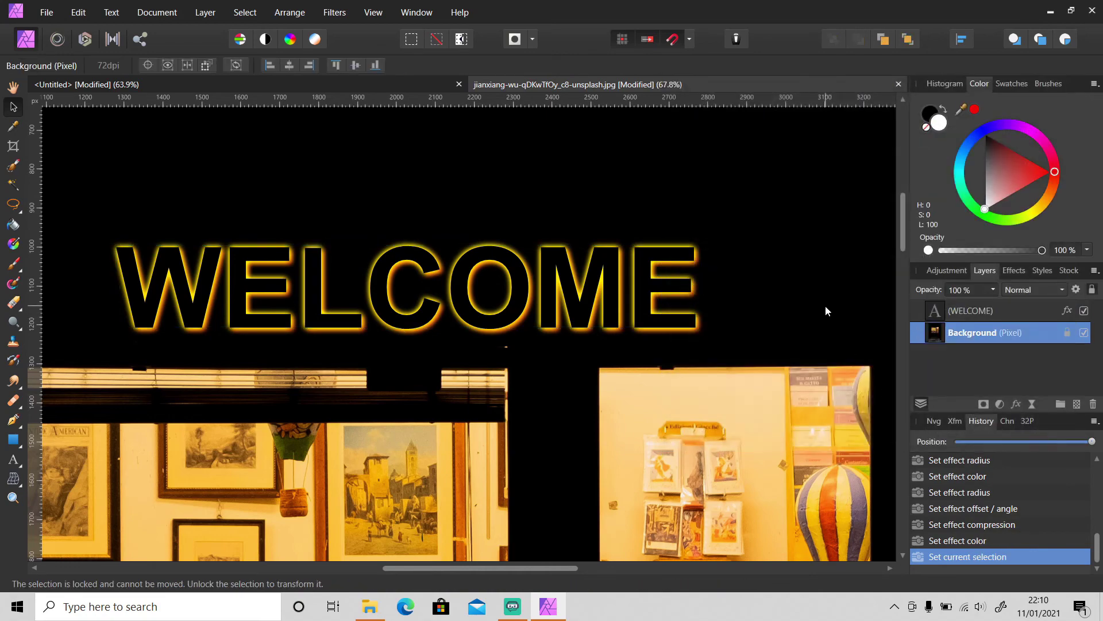
- Draw an arched curve about 2100 px wide over the WELCOME text with the Pen tool, extending beyond both ends of the word
scroll(822, 305, down, 5)
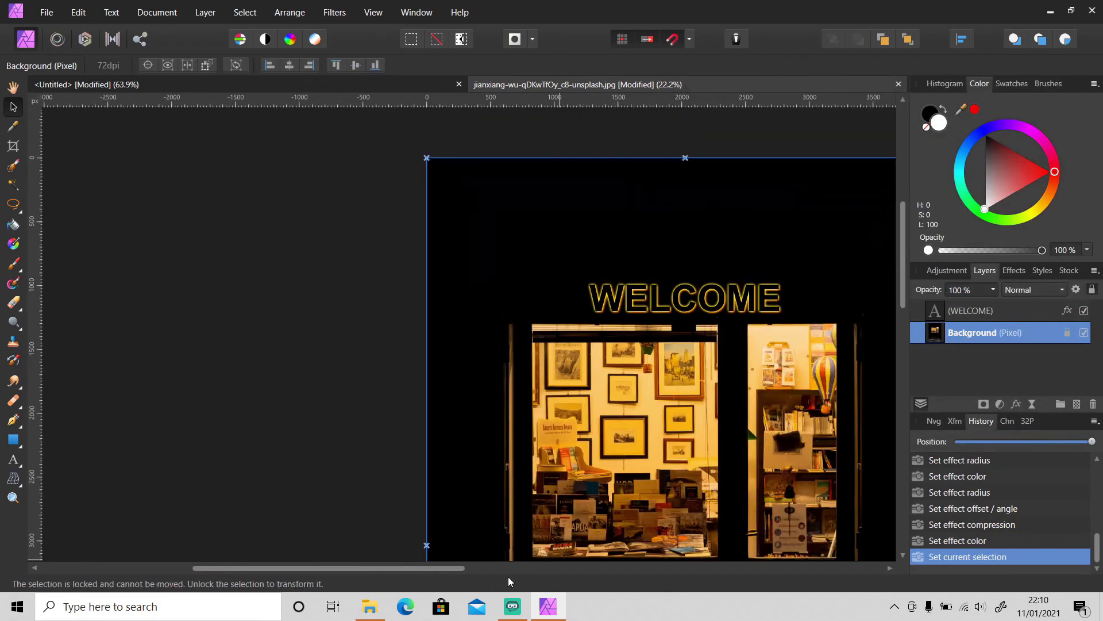
drag(434, 571, 546, 571)
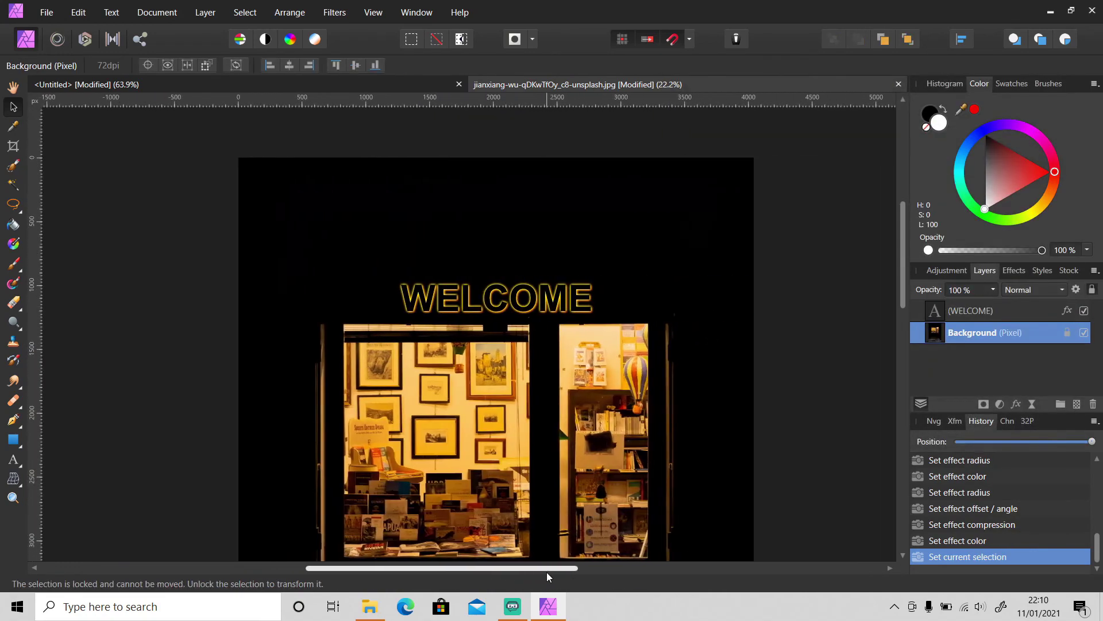
click(823, 354)
scroll(799, 355, down, 2)
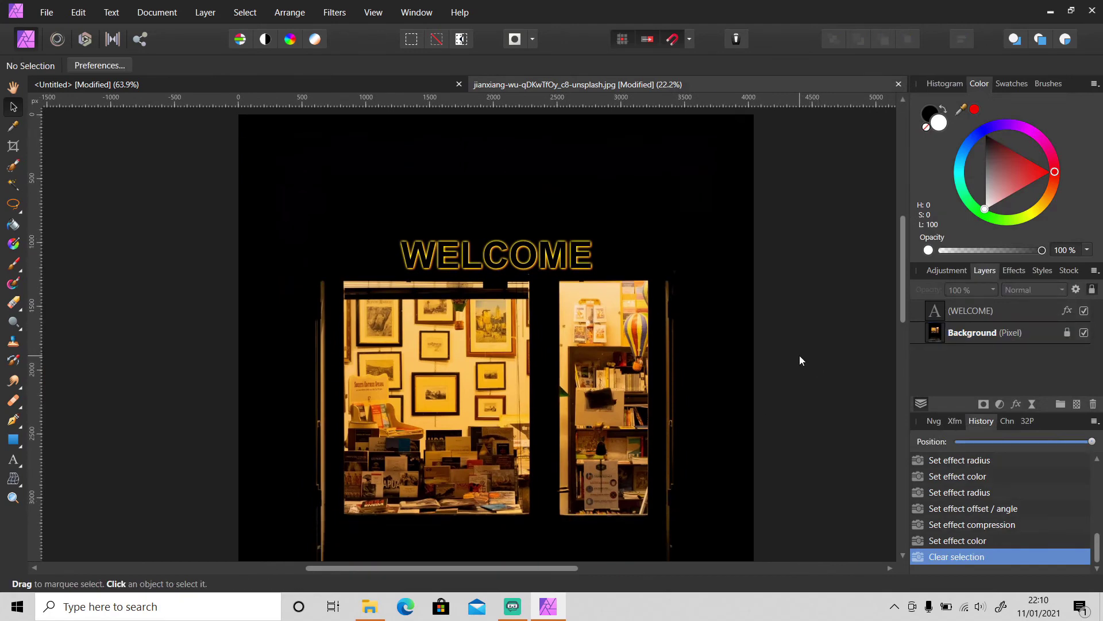
scroll(611, 291, up, 3)
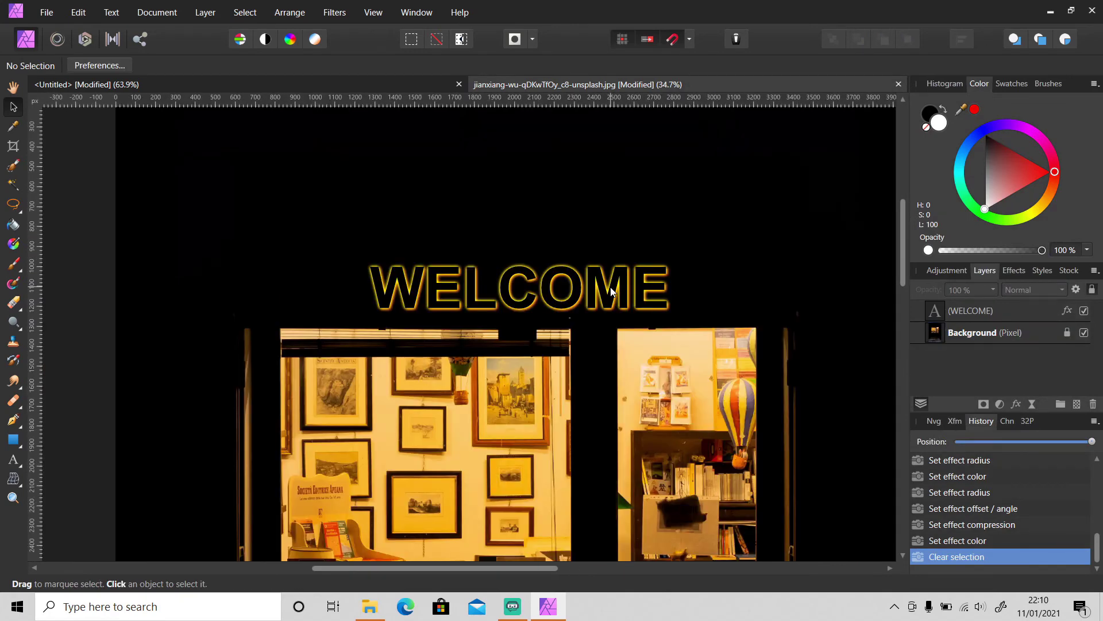
click(13, 441)
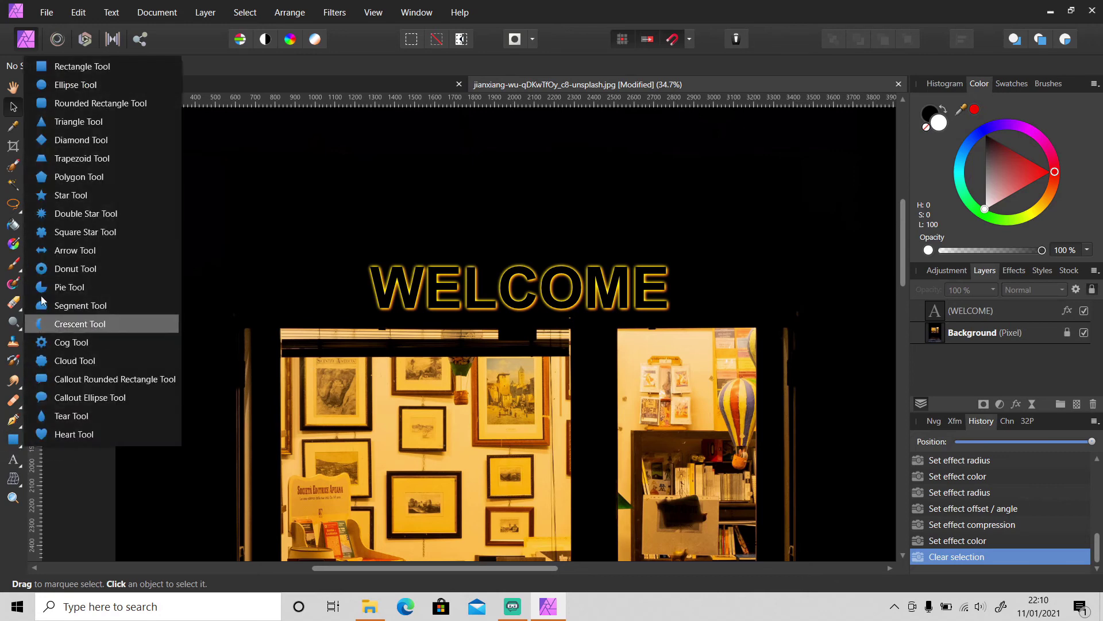
click(80, 67)
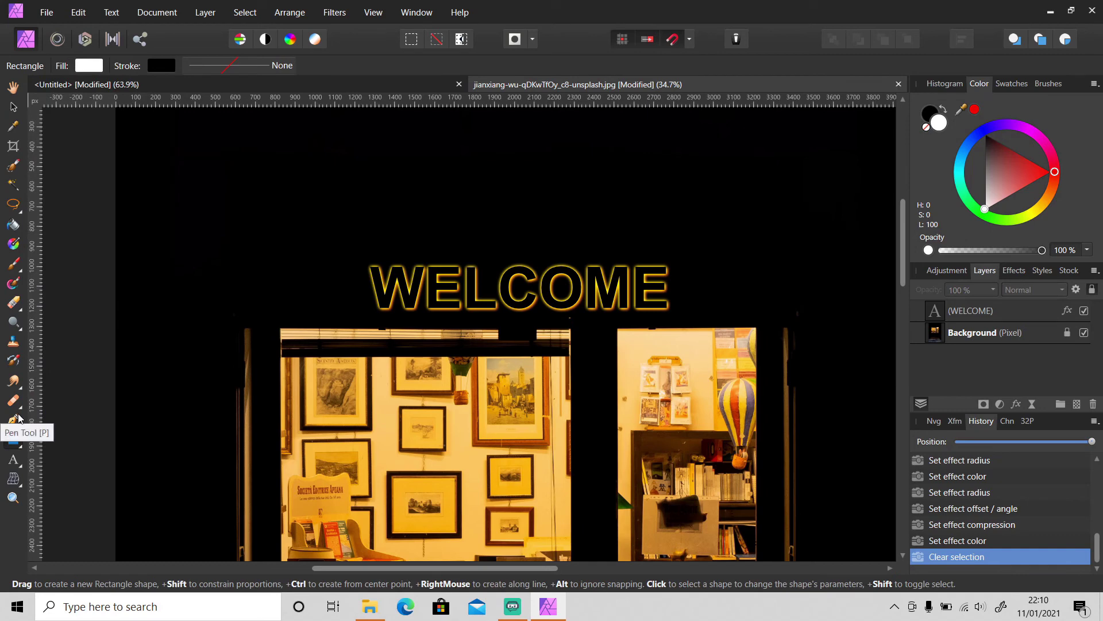
click(301, 288)
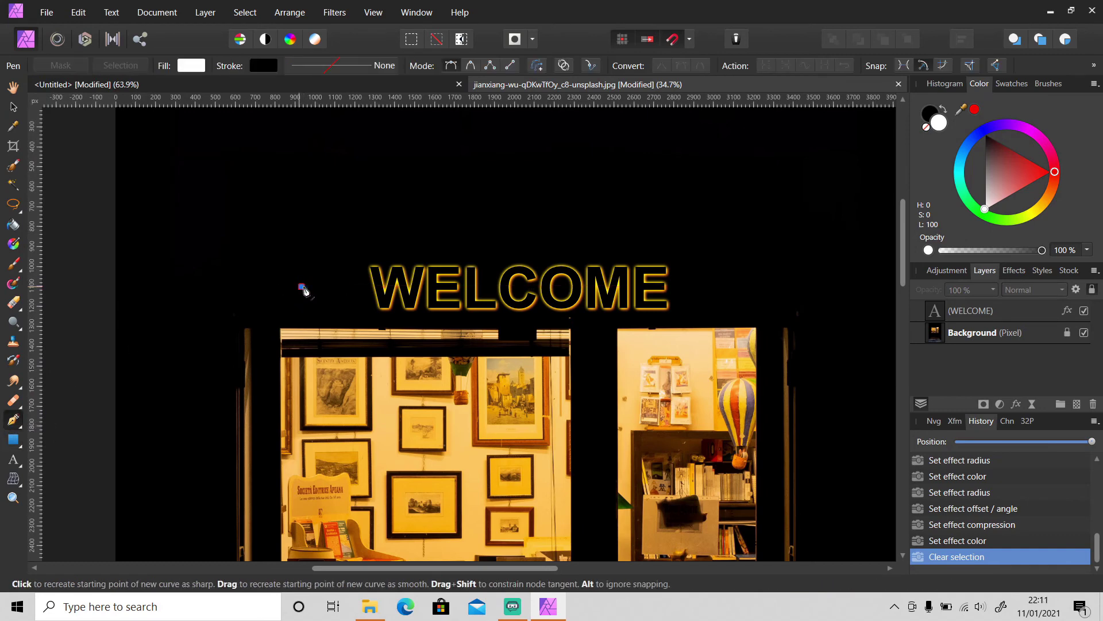
scroll(223, 283, right, 3)
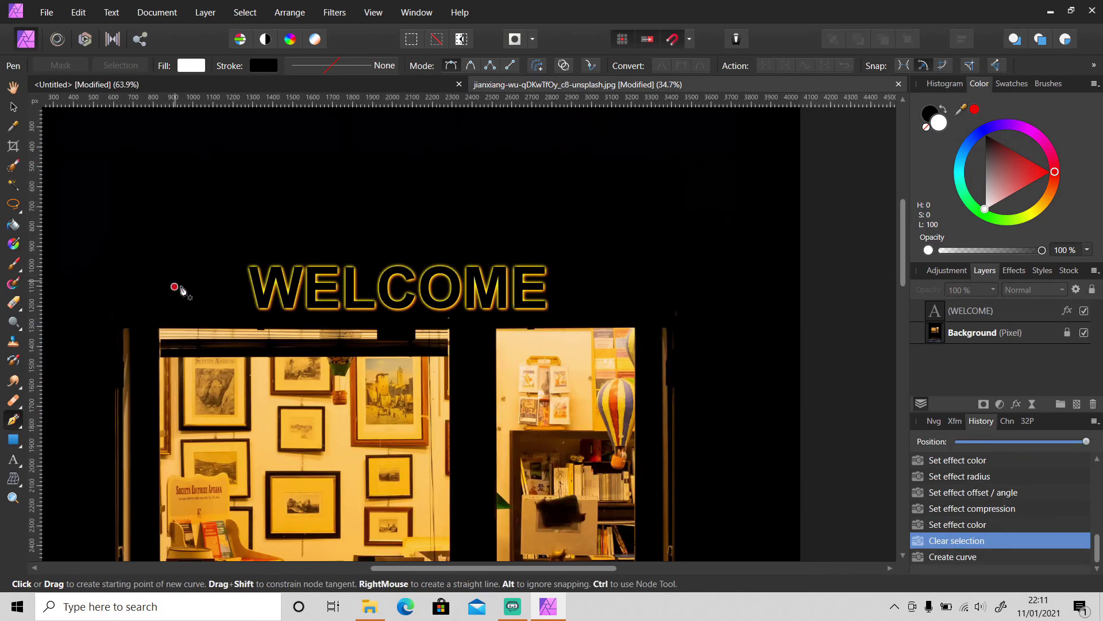
click(197, 287)
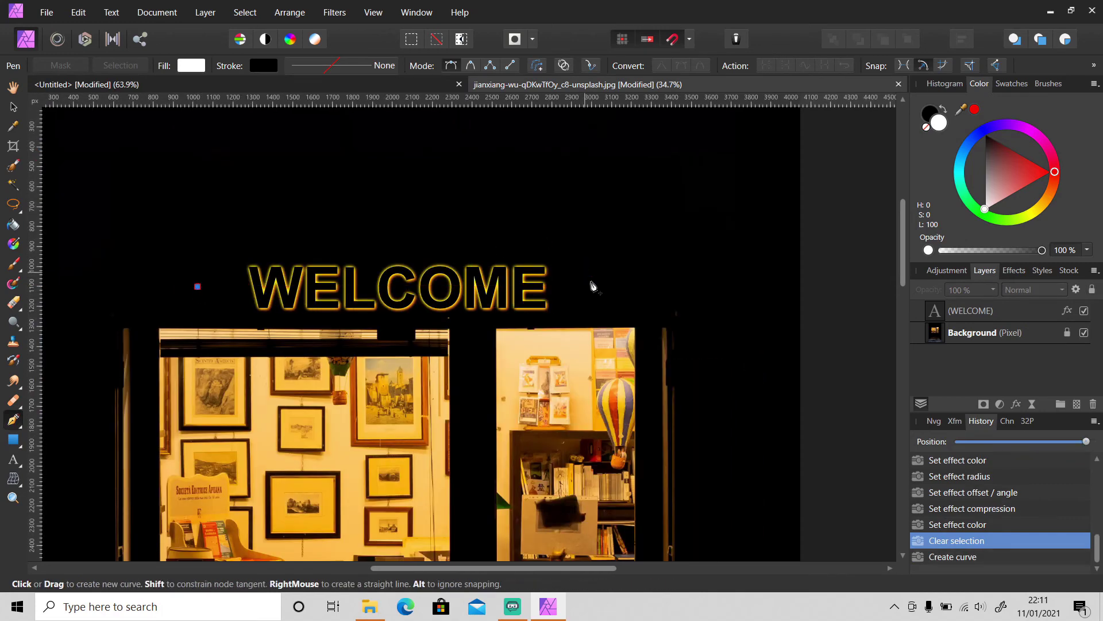
drag(619, 287, 834, 454)
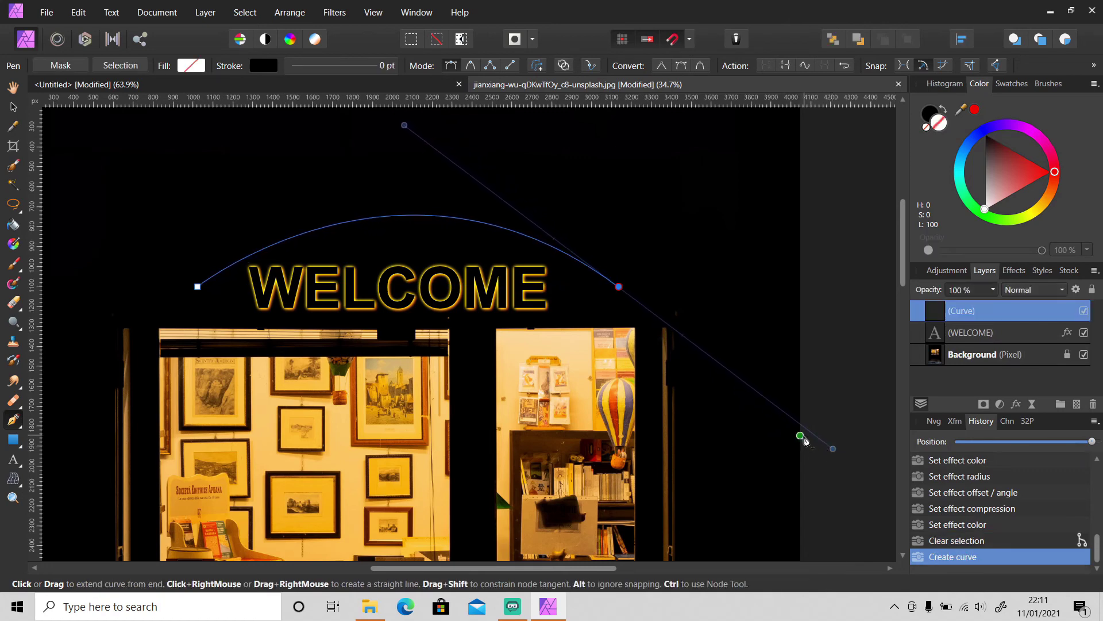
- Copy the WELCOME text layer and paste its style onto the arched curve
click(978, 338)
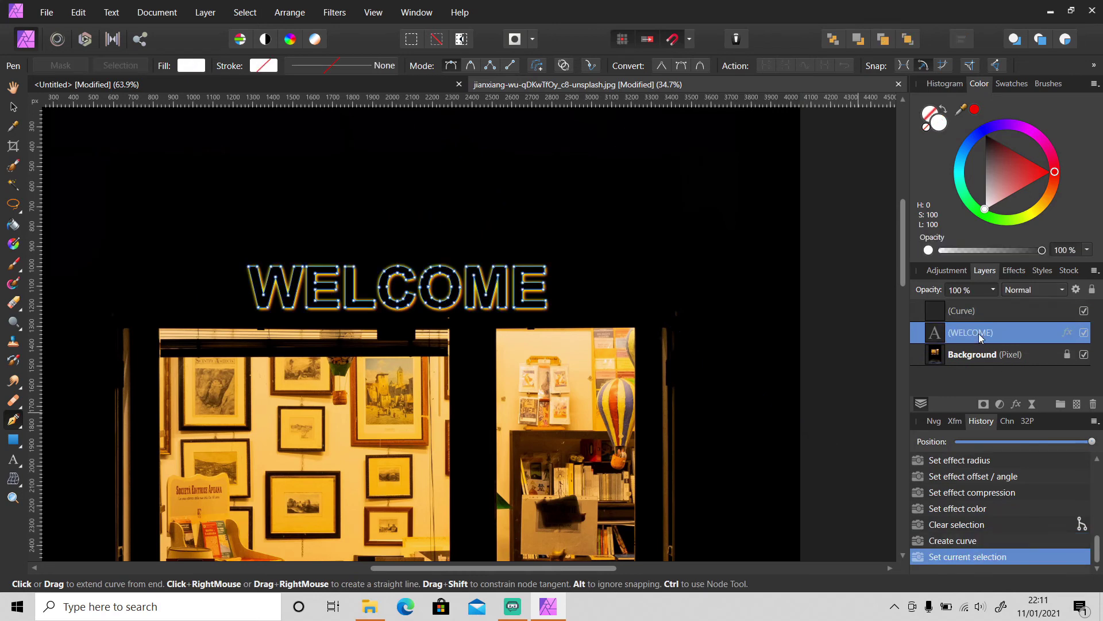
right_click(978, 333)
click(922, 25)
click(78, 12)
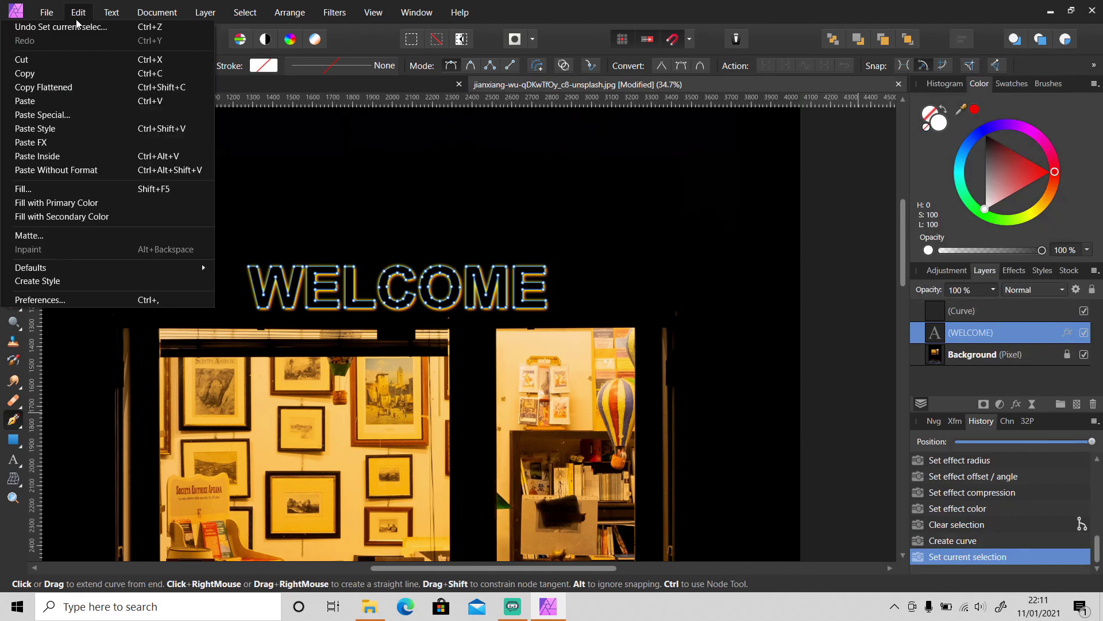
key(Escape)
click(979, 310)
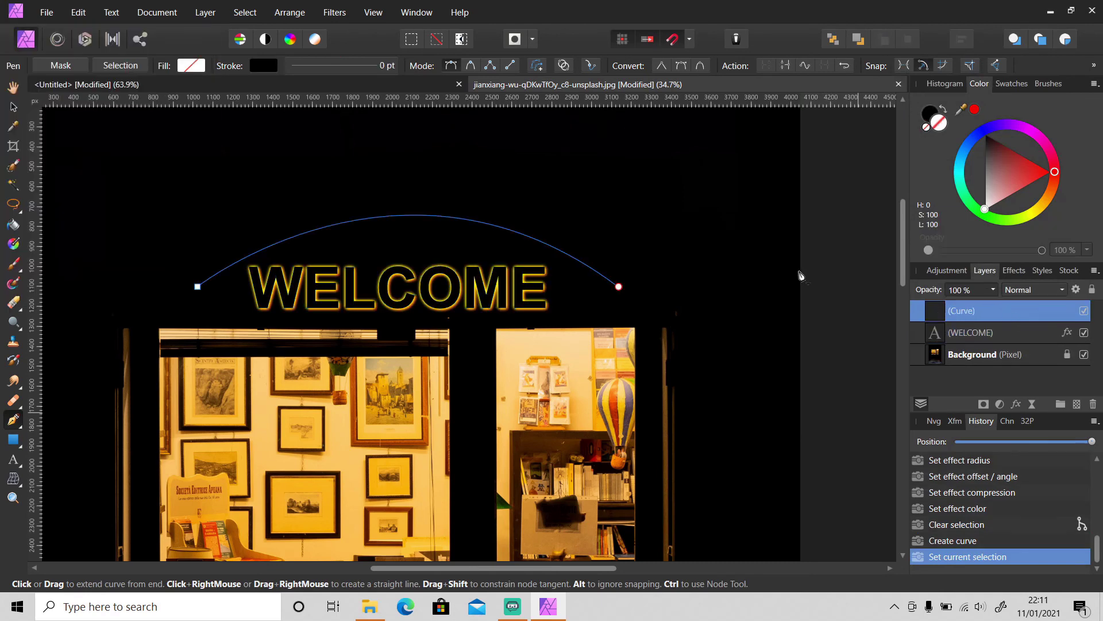
click(79, 12)
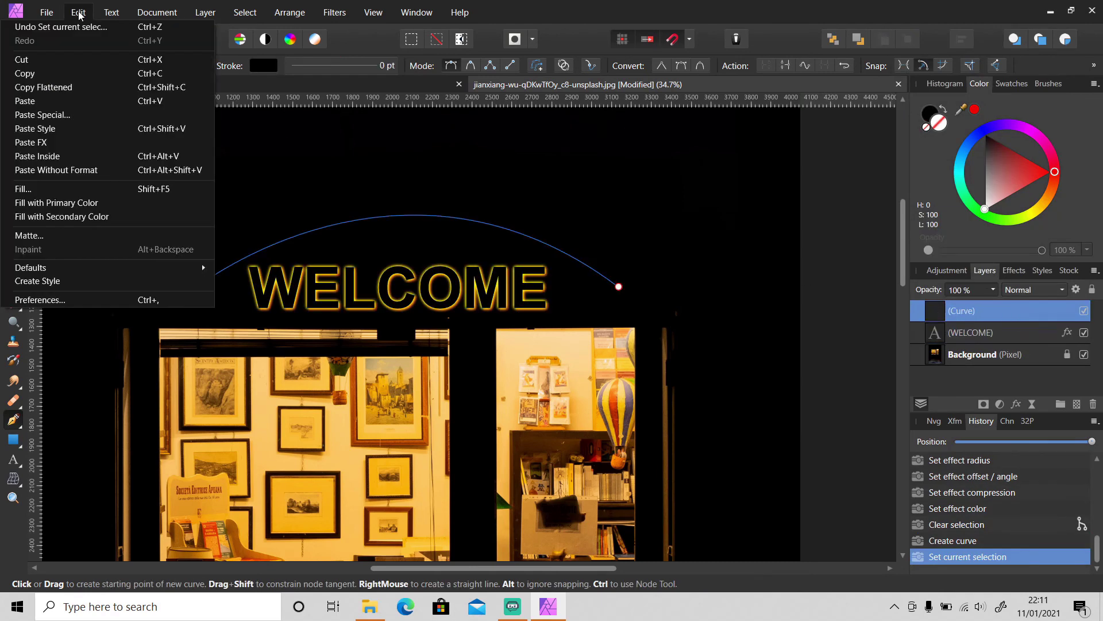
click(58, 128)
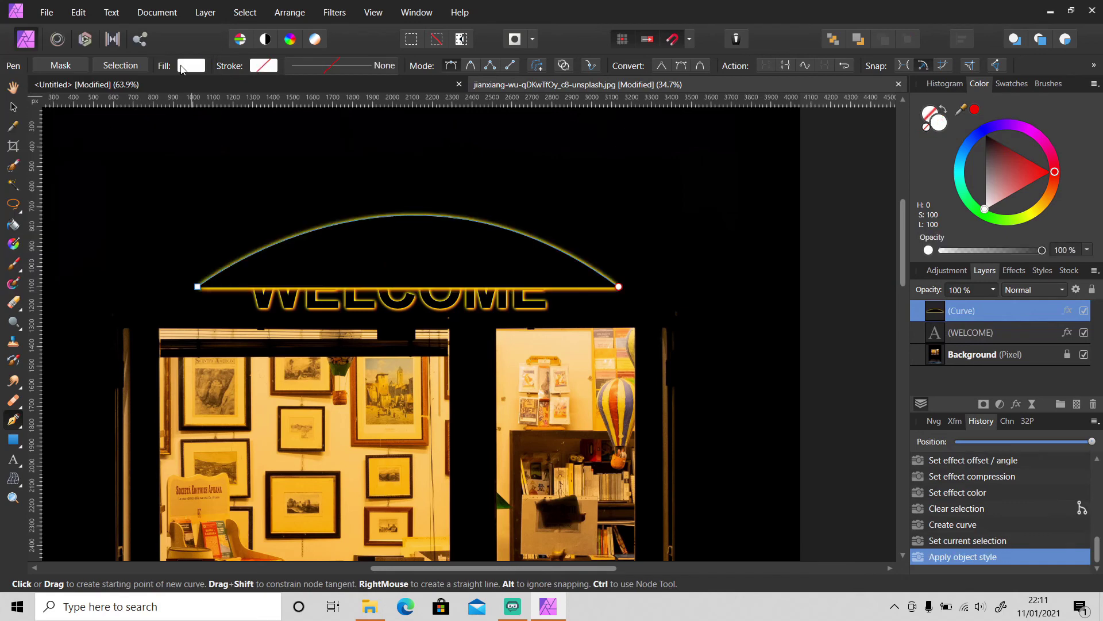
- Remove the arched curve's fill and set its stroke color to black
click(190, 66)
click(294, 93)
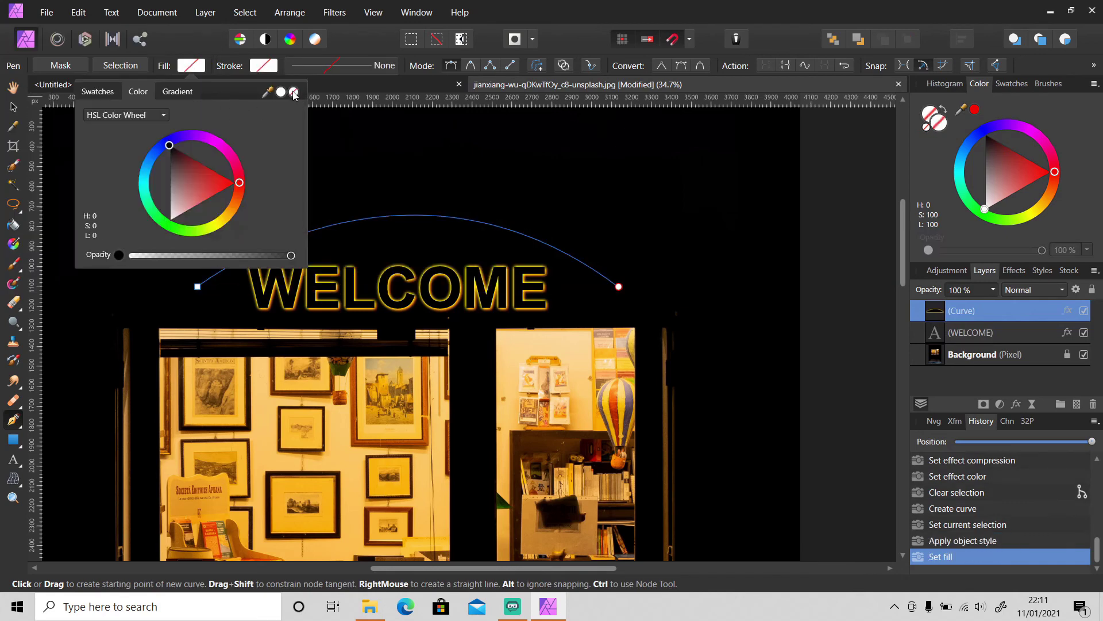
click(263, 66)
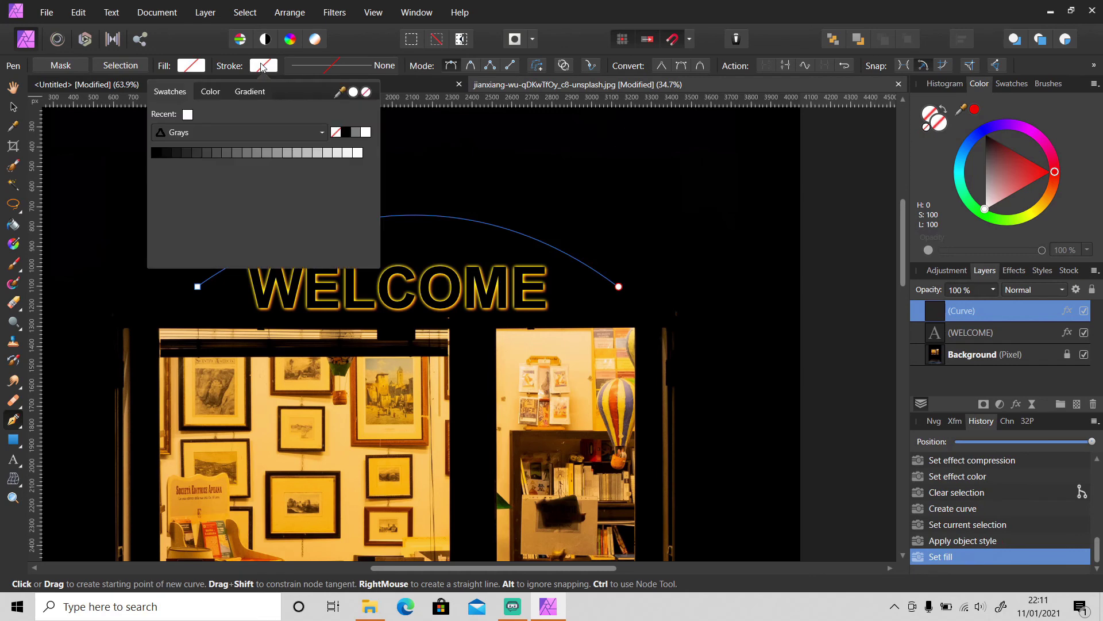
click(367, 93)
click(345, 133)
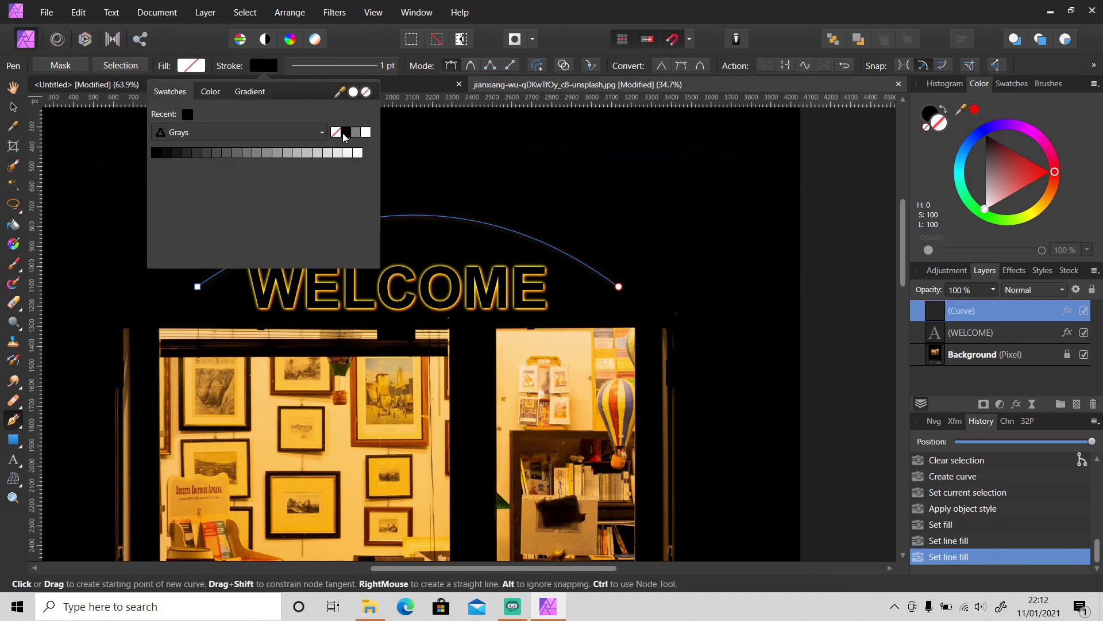
- Set the arched curve's stroke width to 15 pt and deselect the curve
click(384, 70)
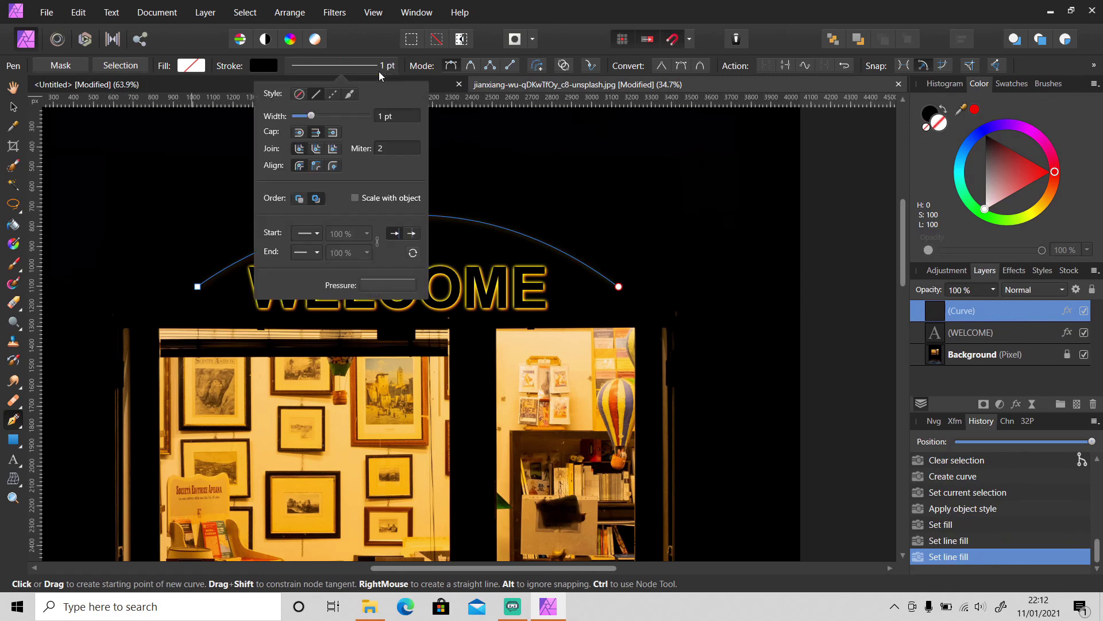
drag(311, 116, 342, 118)
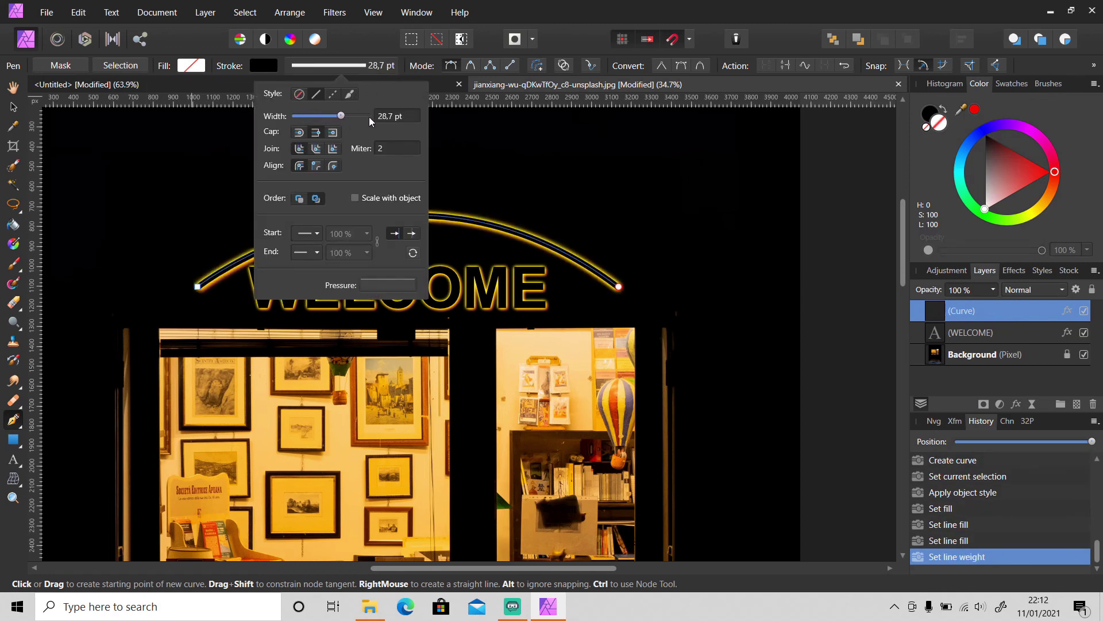
click(388, 115)
text(15)
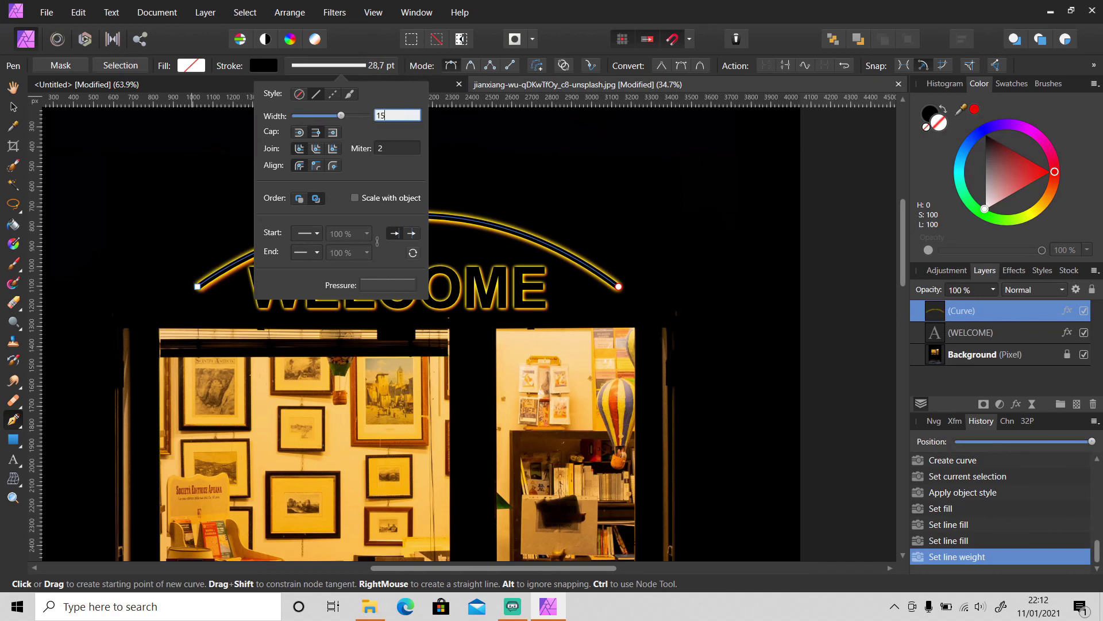
key(Return)
click(13, 107)
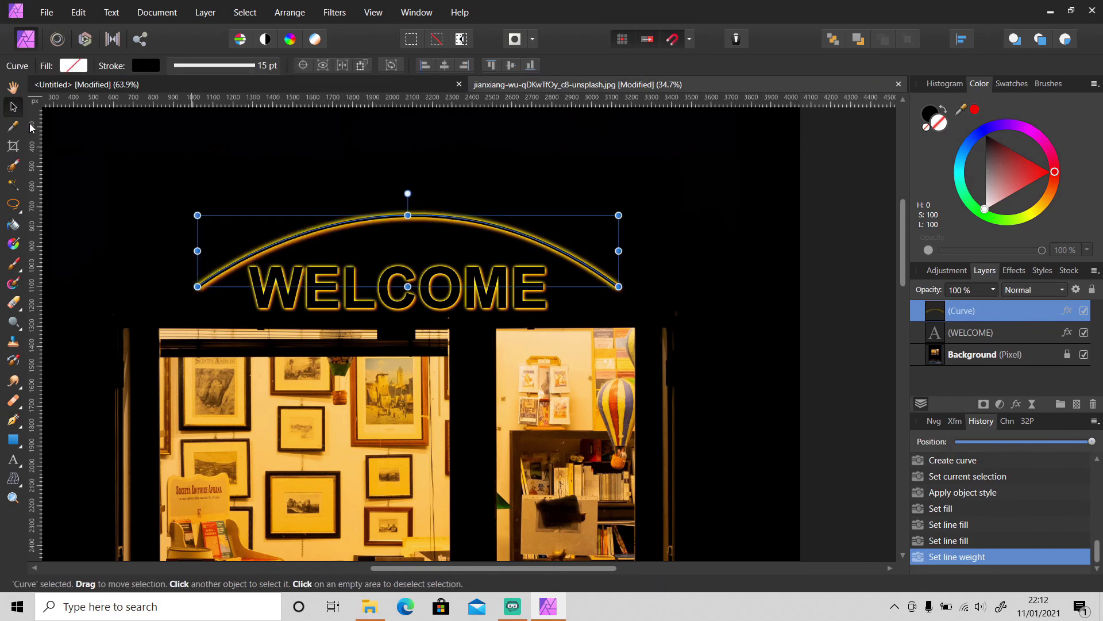
click(95, 188)
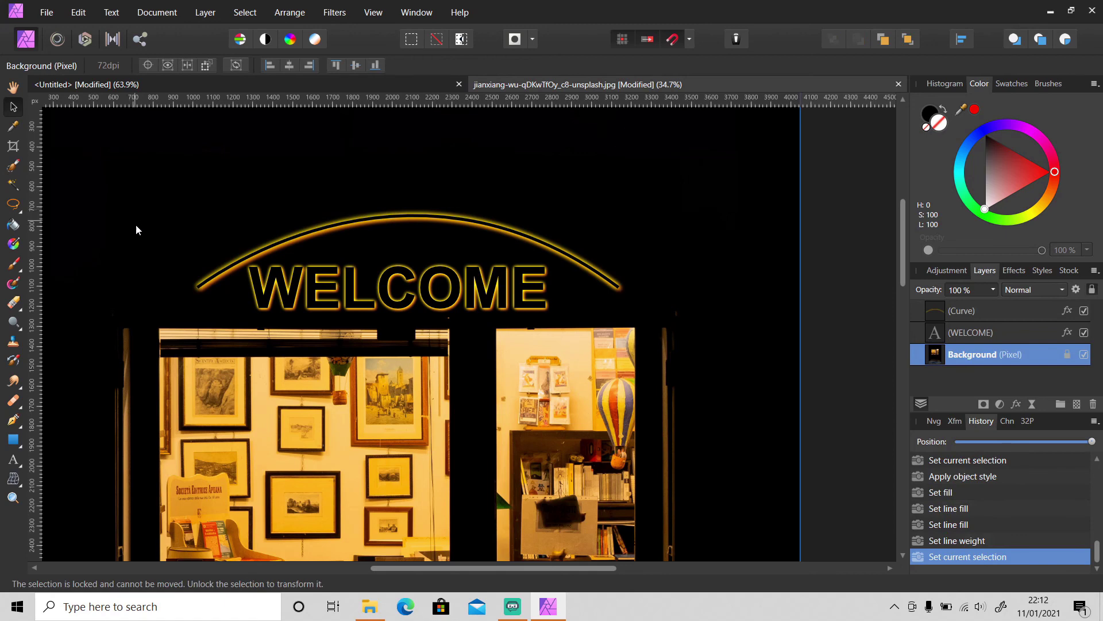